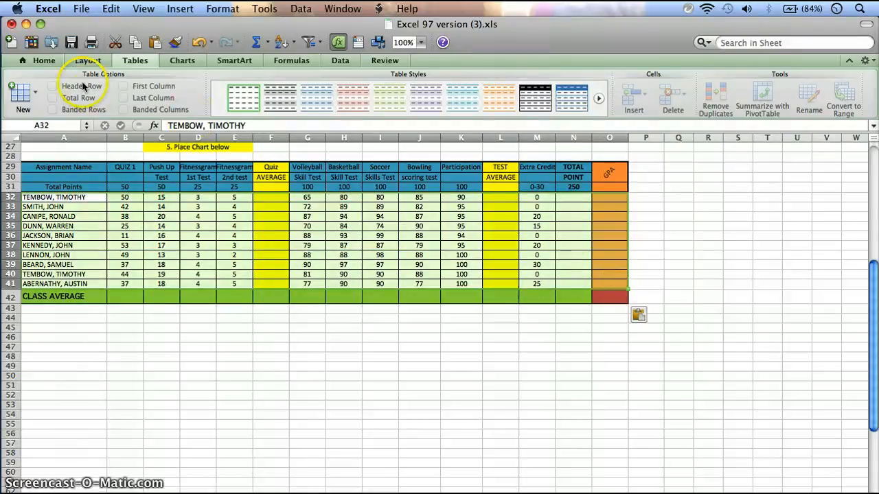
Step: Convert the selected student rows below the gradebook headings into a table and sort the student name column in ascending order
{"action": "left_click", "coordinate": [234, 100]}
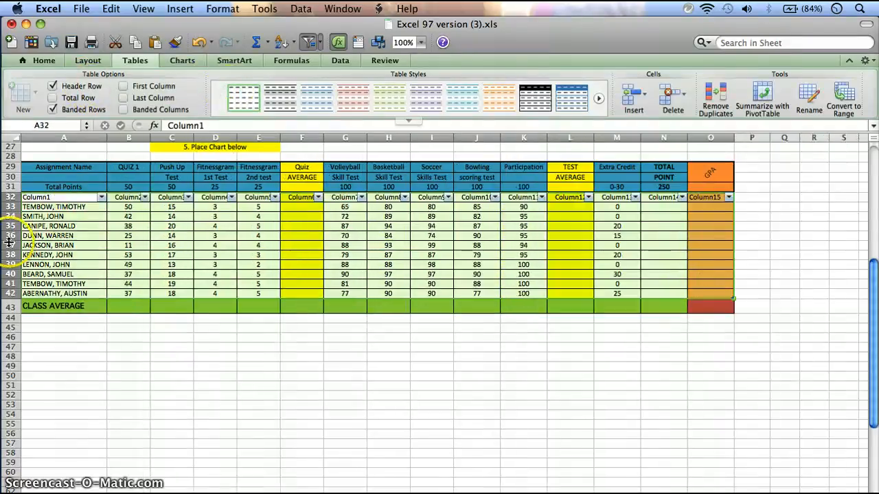
{"action": "left_click", "coordinate": [92, 199]}
{"action": "left_click", "coordinate": [101, 197]}
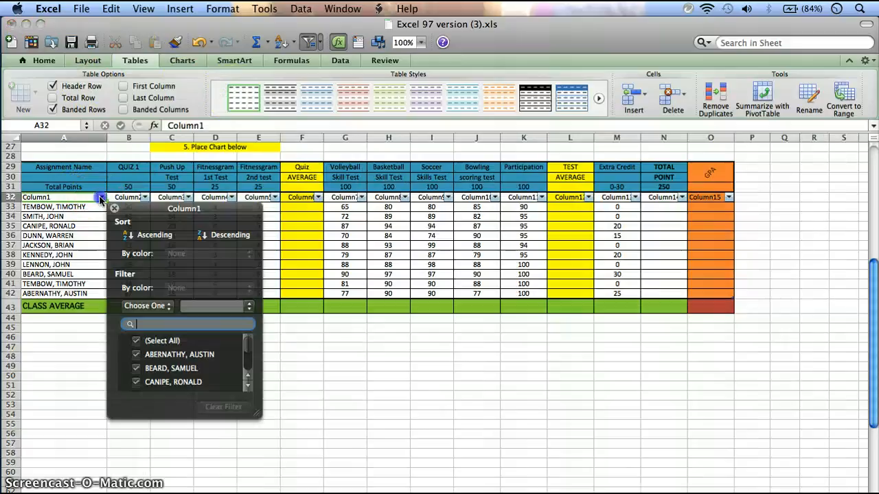
{"action": "left_click", "coordinate": [141, 235]}
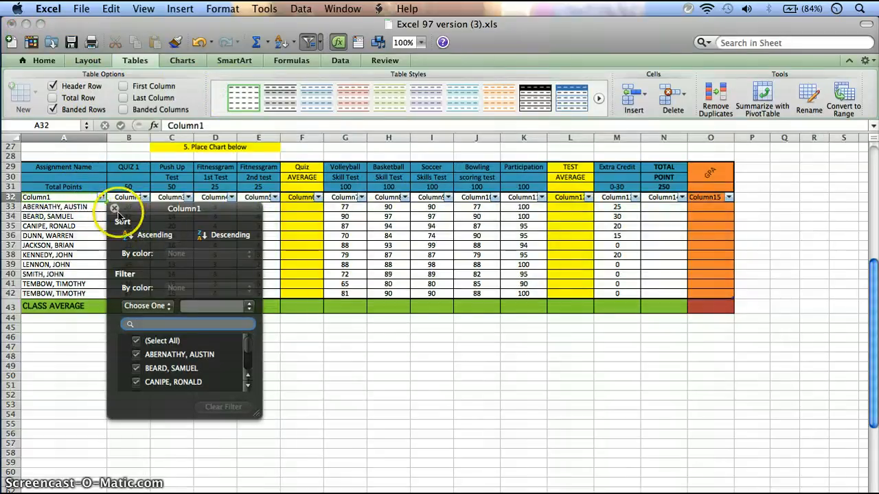
{"action": "left_click", "coordinate": [101, 197]}
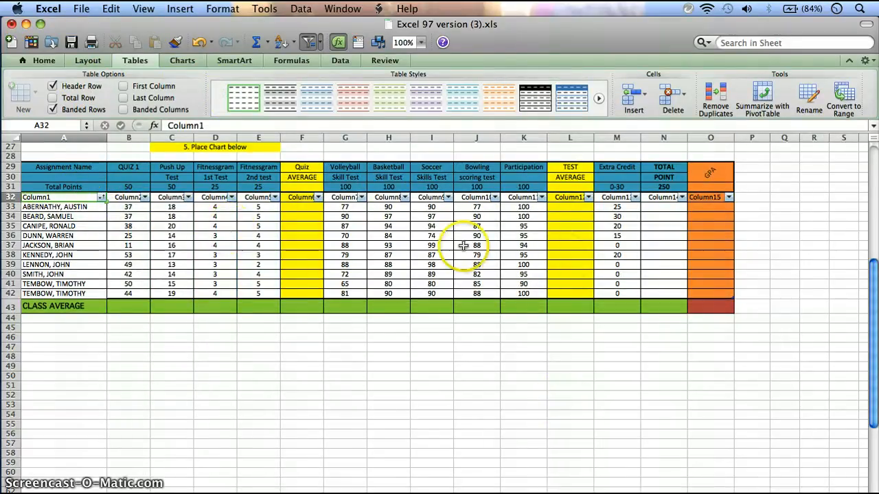
Step: Start an AVERAGE formula in cell F33, the first student's Quiz Average
{"action": "scroll", "coordinate": [565, 254], "scroll_direction": "up", "scroll_amount": 4}
{"action": "scroll", "coordinate": [564, 255], "scroll_direction": "up", "scroll_amount": 7}
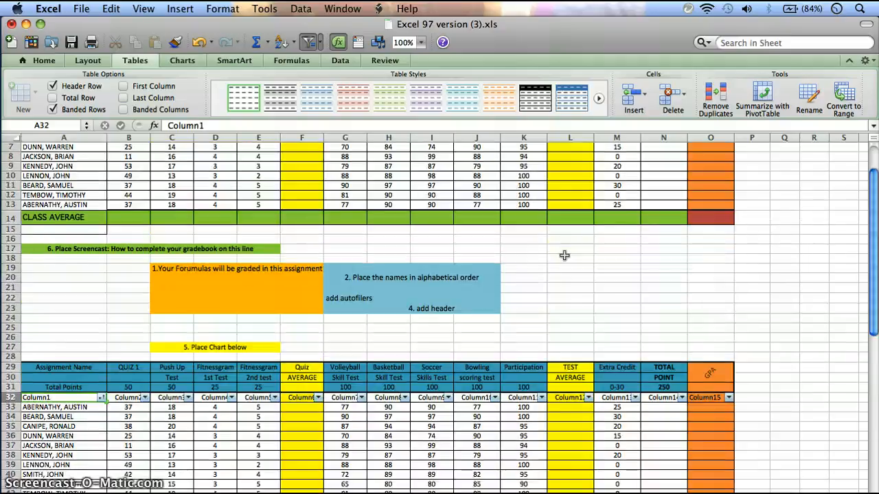
{"action": "scroll", "coordinate": [566, 255], "scroll_direction": "down", "scroll_amount": 5}
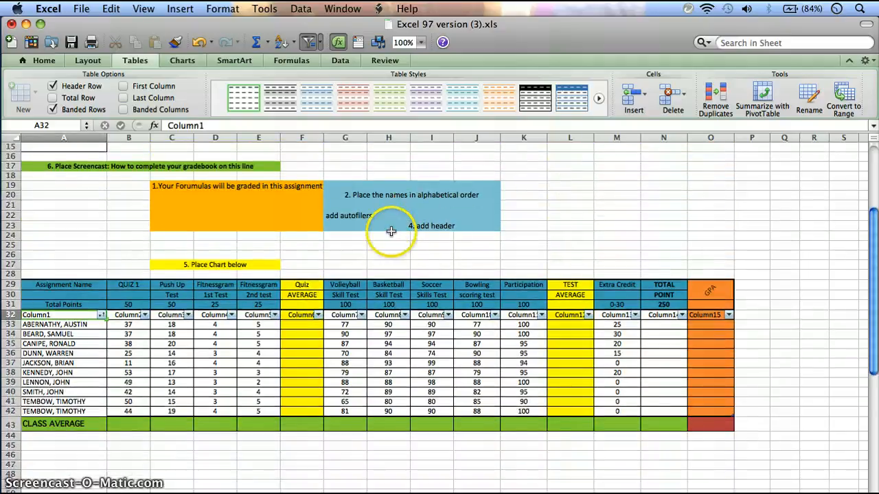
{"action": "left_click", "coordinate": [304, 316]}
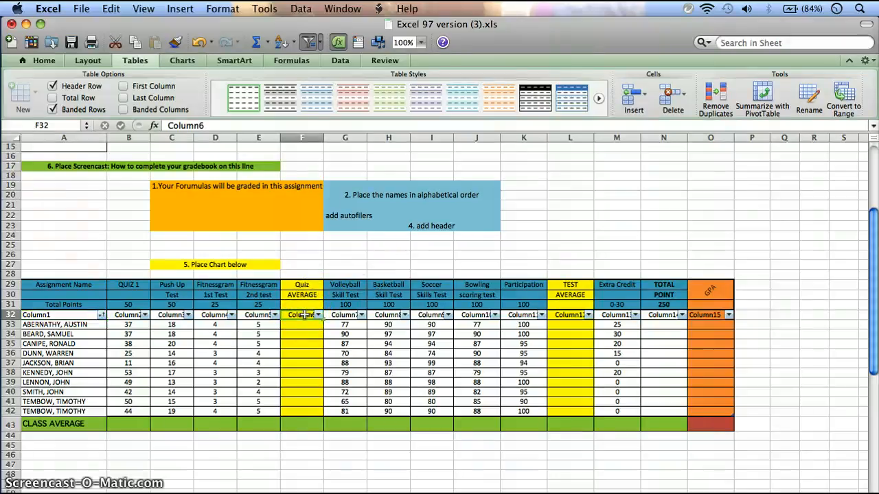
{"action": "left_click", "coordinate": [300, 324]}
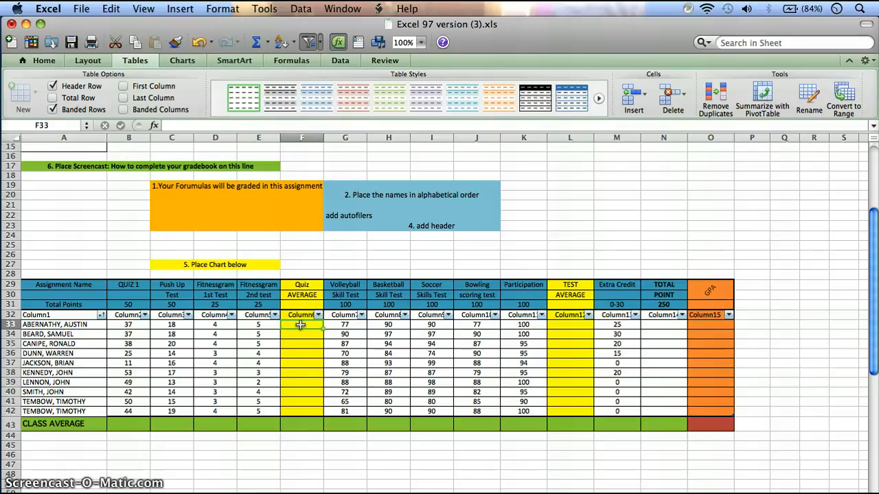
{"action": "left_click", "coordinate": [299, 62]}
{"action": "left_click", "coordinate": [68, 91]}
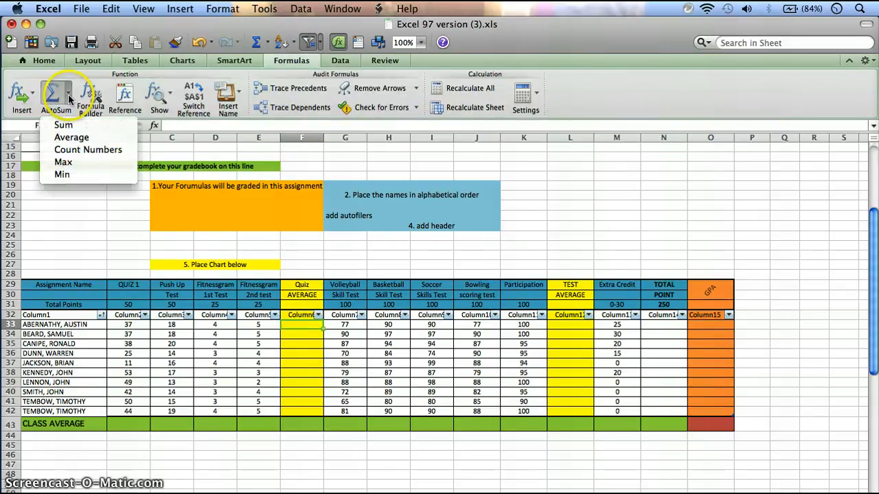
{"action": "left_click", "coordinate": [71, 137]}
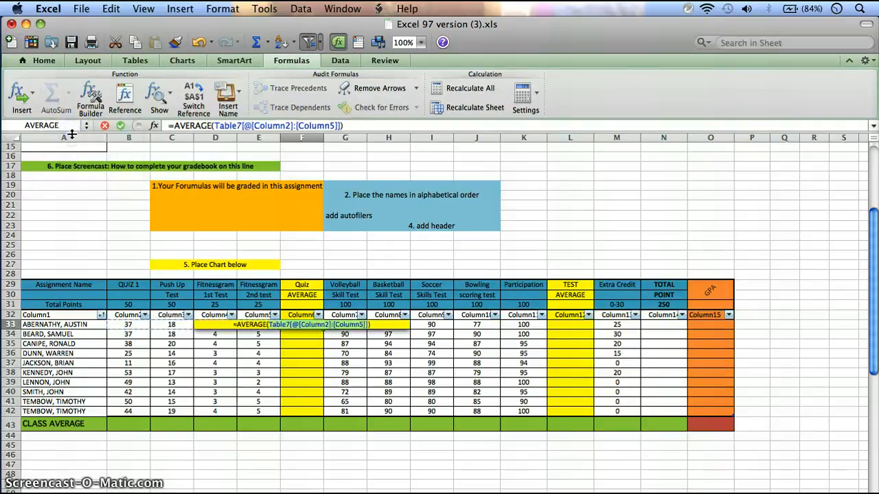
{"action": "left_click", "coordinate": [141, 325]}
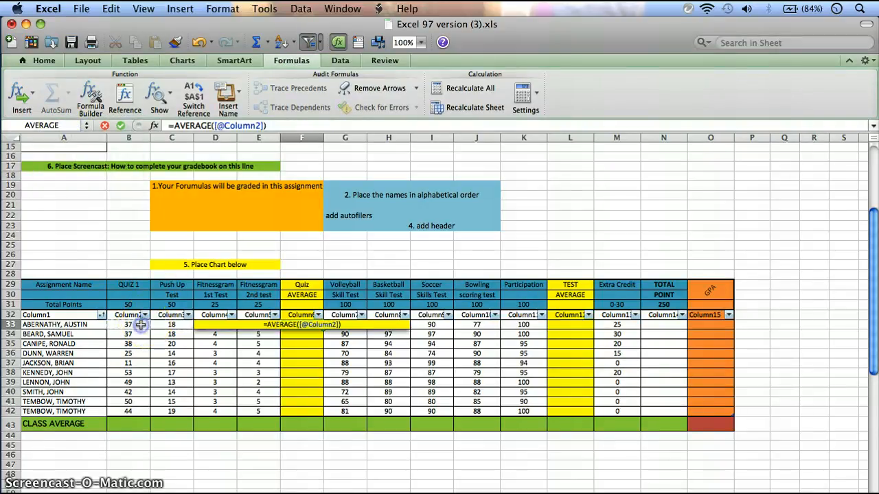
{"action": "type", "text": "+"}
{"action": "left_click", "coordinate": [168, 325]}
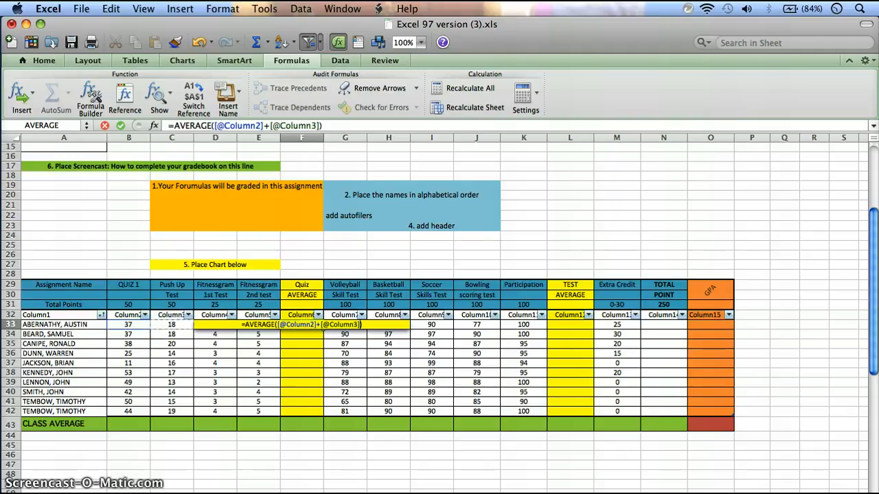
{"action": "key", "text": "ctrl+Page_Down"}
{"action": "key", "text": "ctrl+Page_Up"}
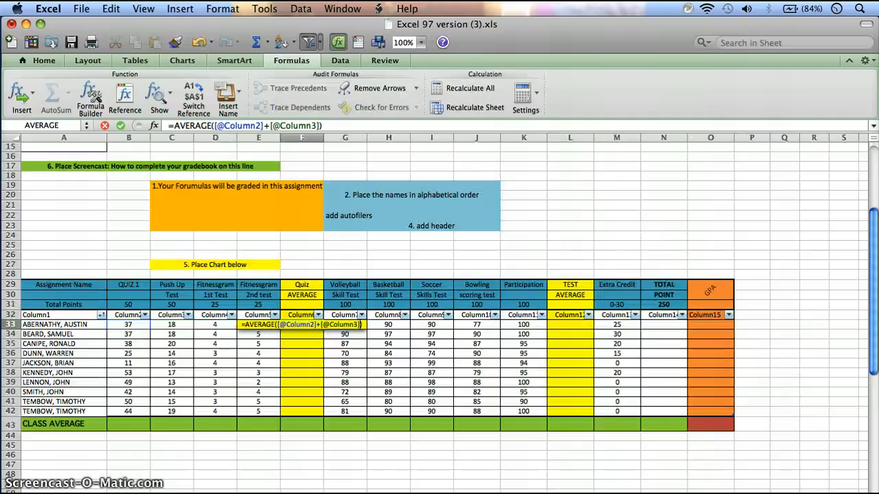
{"action": "mouse_move", "coordinate": [345, 325]}
{"action": "left_mouse_down"}
{"action": "mouse_move", "coordinate": [388, 324]}
{"action": "mouse_move", "coordinate": [359, 323]}
{"action": "left_mouse_up"}
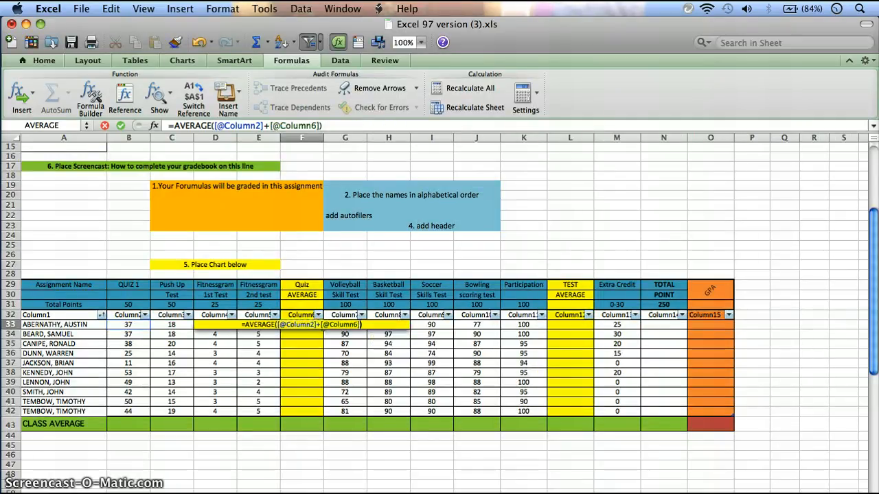
{"action": "type", "text": "+"}
{"action": "left_click", "coordinate": [172, 325]}
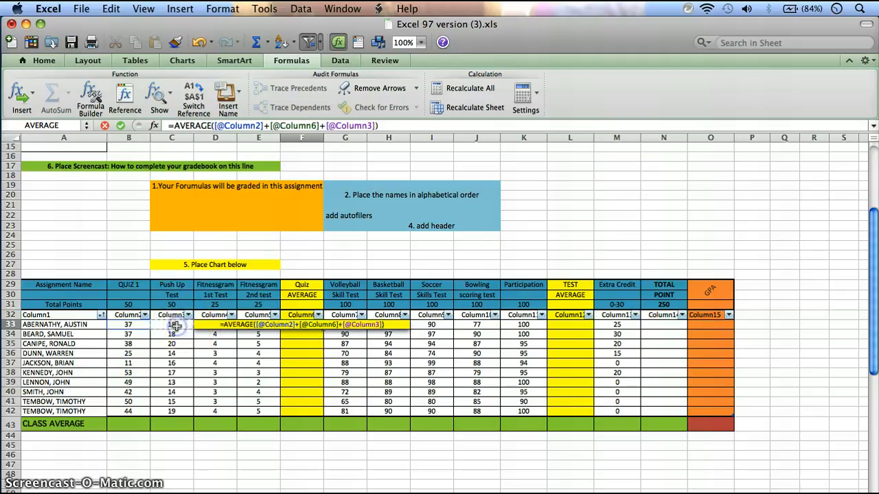
{"action": "type", "text": "+"}
{"action": "left_click", "coordinate": [145, 326]}
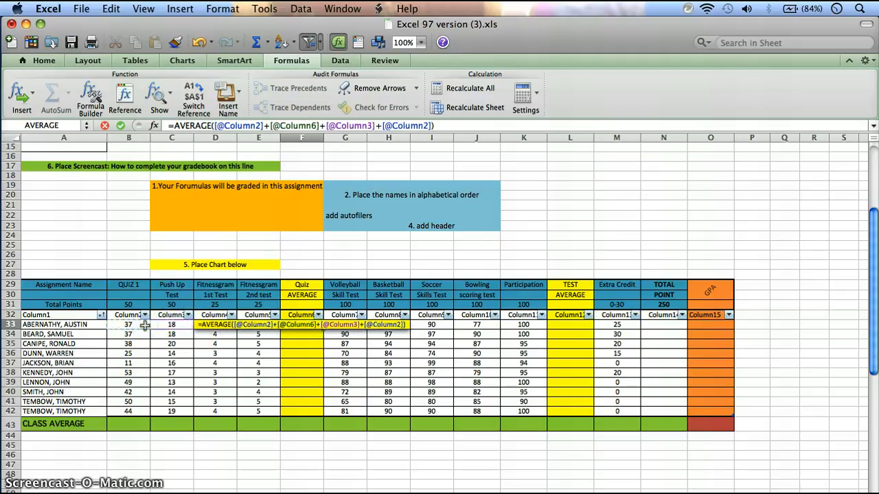
{"action": "left_click_drag", "start_coordinate": [449, 125], "coordinate": [276, 126]}
{"action": "key", "text": "BackSpace"}
{"action": "key", "text": "BackSpace"}
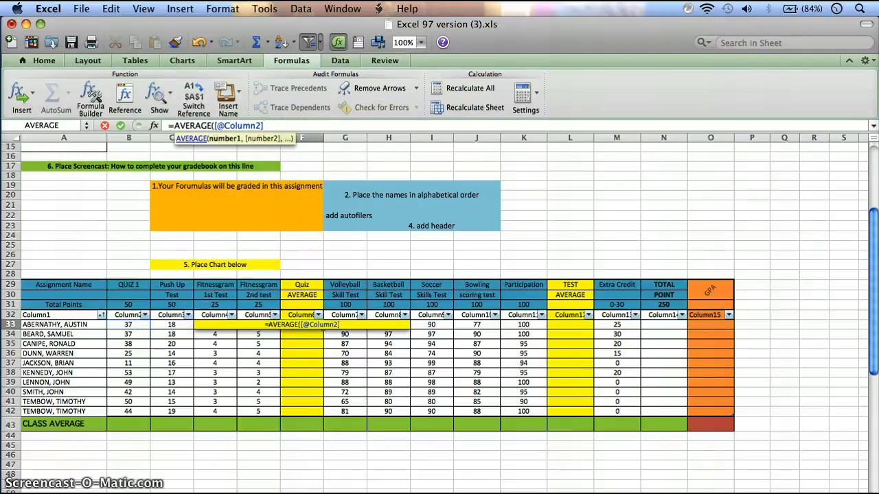
{"action": "type", "text": "+"}
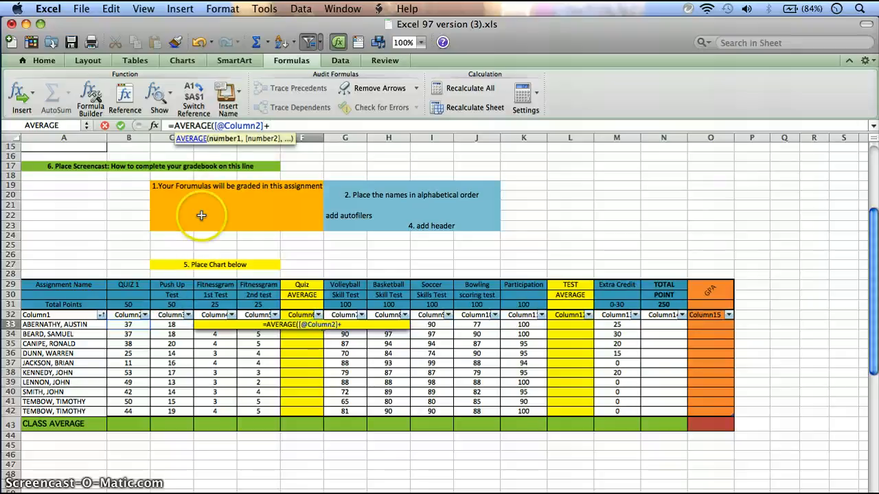
{"action": "key", "text": "BackSpace"}
{"action": "key", "text": "BackSpace"}
{"action": "key", "text": "BackSpace"}
{"action": "key", "text": "BackSpace"}
{"action": "key", "text": "BackSpace"}
{"action": "key", "text": "BackSpace"}
{"action": "key", "text": "BackSpace"}
{"action": "key", "text": "BackSpace"}
{"action": "key", "text": "BackSpace"}
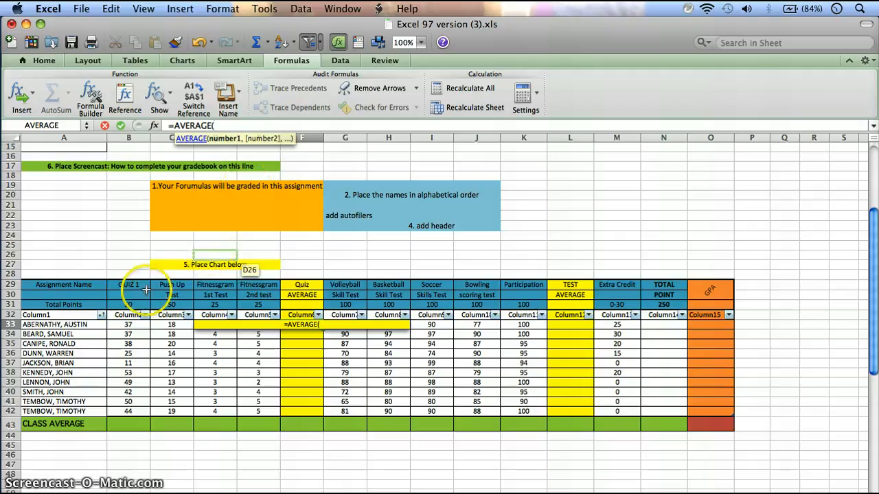
Step: Complete the Quiz Average formula with the first student's scores from Quiz 1 through Fitnessgram 2nd test (B33:E33)
{"action": "left_click", "coordinate": [141, 324]}
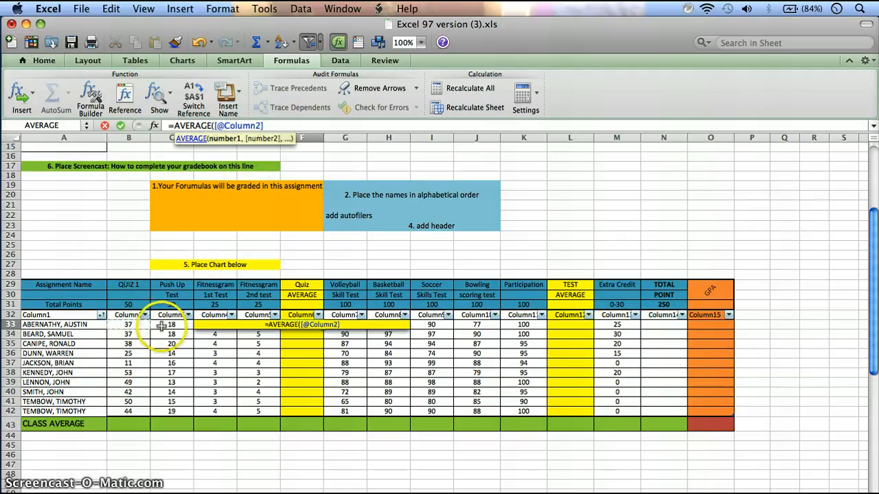
{"action": "left_click", "coordinate": [162, 328], "text": "shift"}
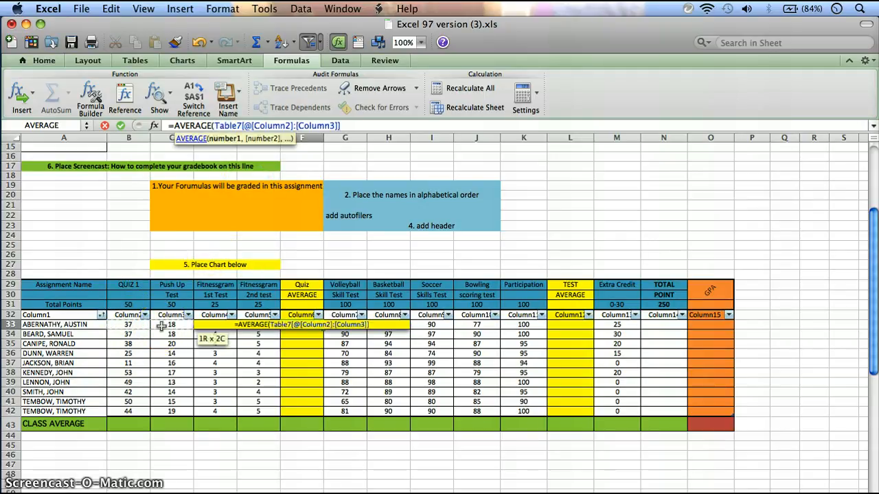
{"action": "key", "text": "shift+Right"}
{"action": "key", "text": "shift+Right"}
{"action": "key", "text": "Return"}
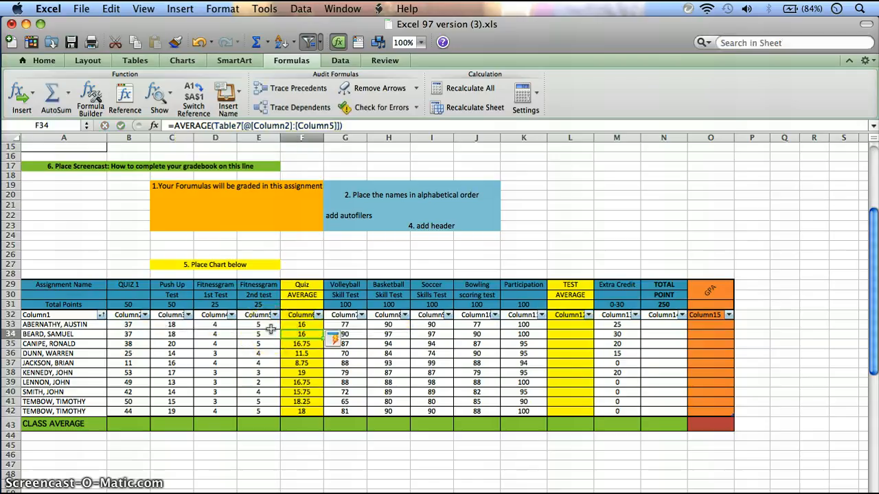
Step: Fill the Test Average column with an AVERAGE formula in L33 covering Volleyball Skill Test through Participation (G33:K33)
{"action": "left_click", "coordinate": [567, 326]}
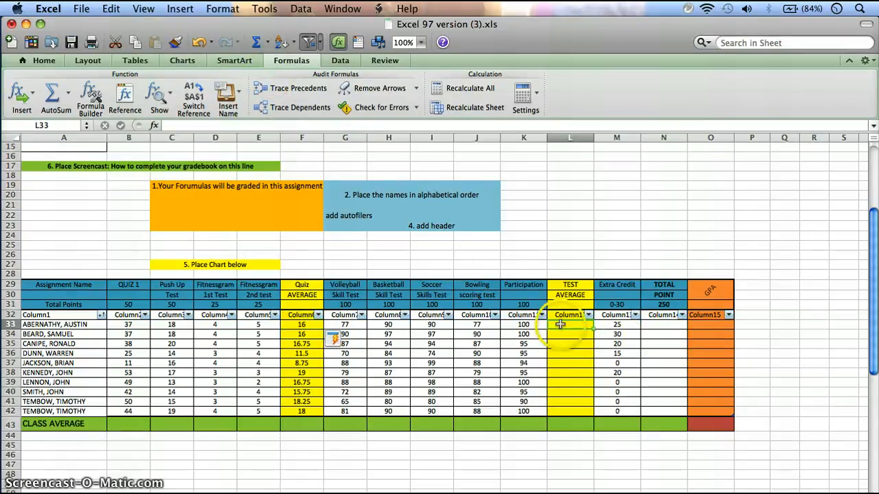
{"action": "left_click", "coordinate": [68, 92]}
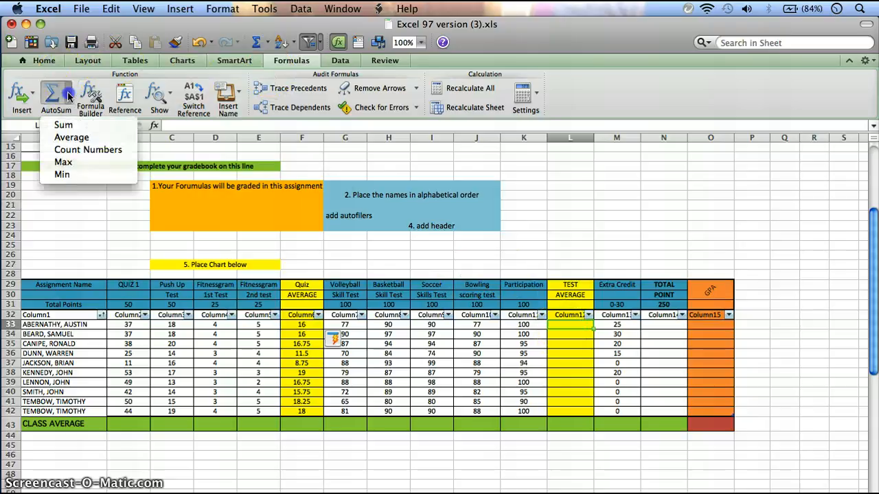
{"action": "left_click", "coordinate": [74, 138]}
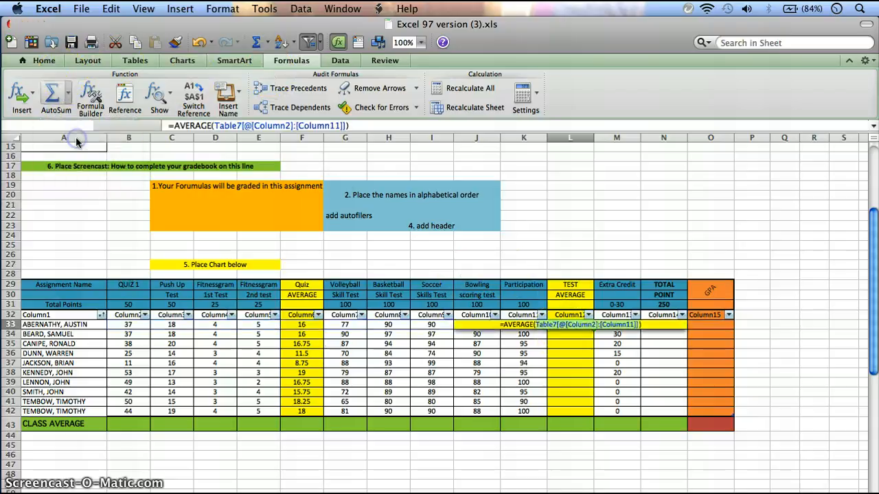
{"action": "left_click", "coordinate": [349, 324]}
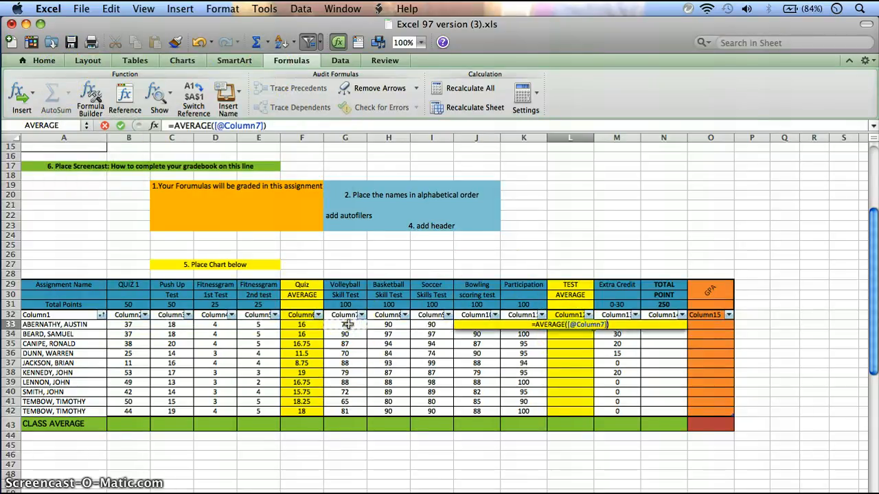
{"action": "left_click_drag", "start_coordinate": [349, 324], "coordinate": [523, 324]}
{"action": "key", "text": "Return"}
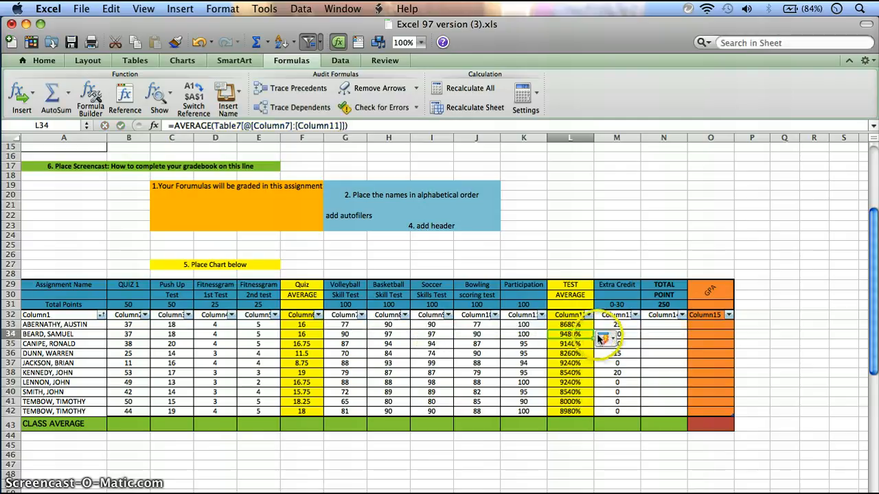
Step: Change the number format of the Test Average values in L33:L42 to General
{"action": "left_click", "coordinate": [573, 325]}
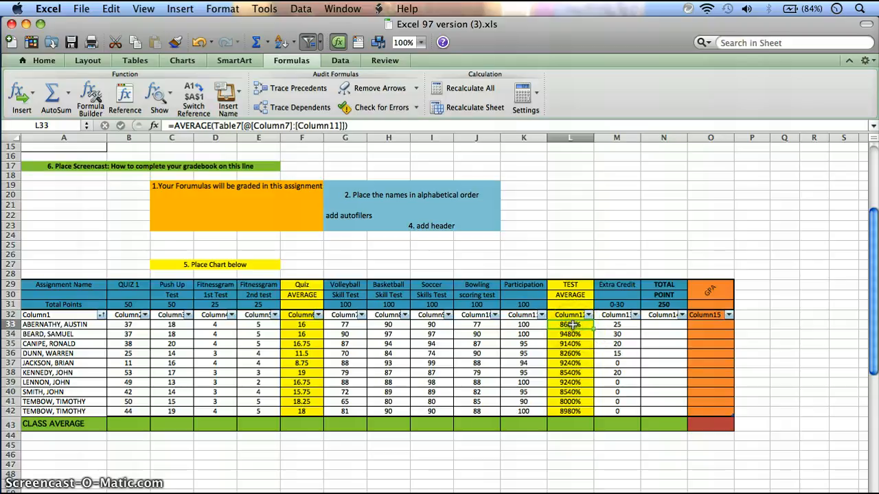
{"action": "left_click_drag", "start_coordinate": [573, 325], "coordinate": [570, 412]}
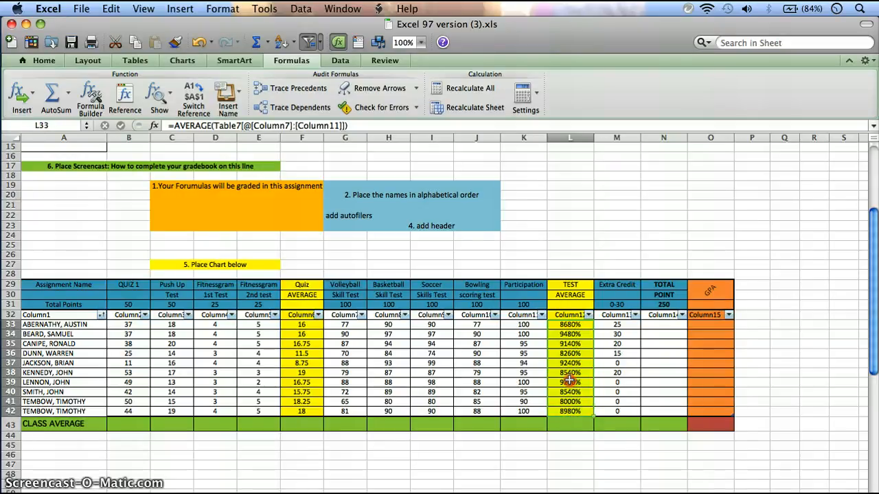
{"action": "right_click", "coordinate": [570, 382]}
{"action": "key", "text": "Escape"}
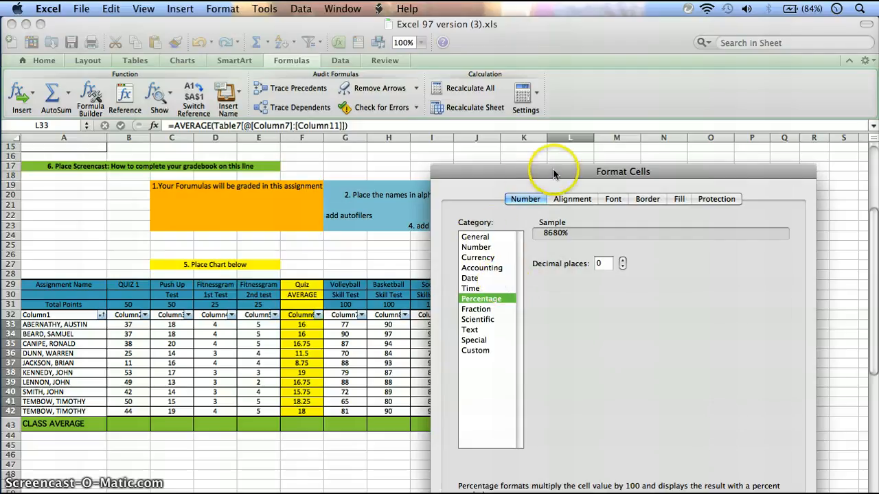
{"action": "left_click_drag", "start_coordinate": [553, 173], "coordinate": [303, 96]}
{"action": "left_click", "coordinate": [225, 164]}
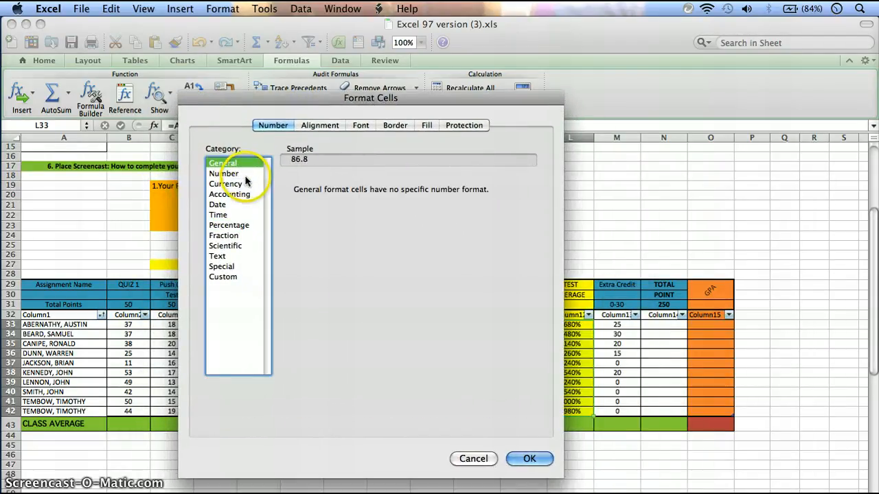
{"action": "left_click", "coordinate": [242, 173]}
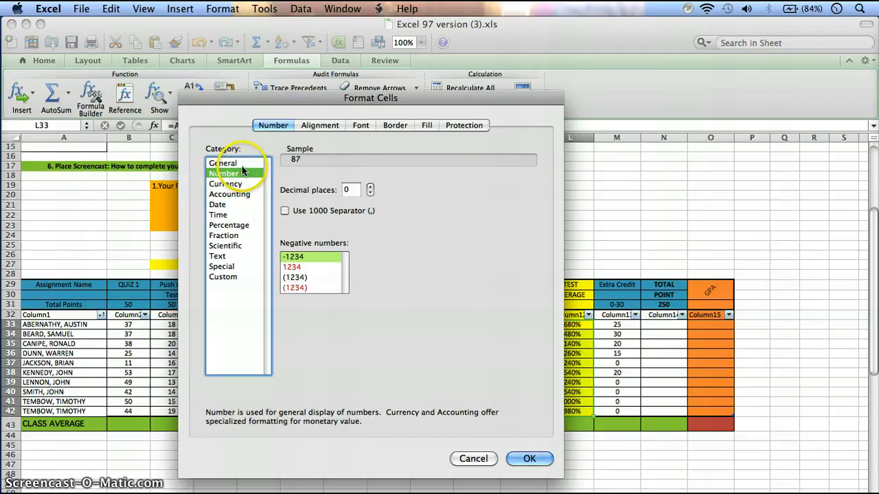
{"action": "left_click", "coordinate": [238, 164]}
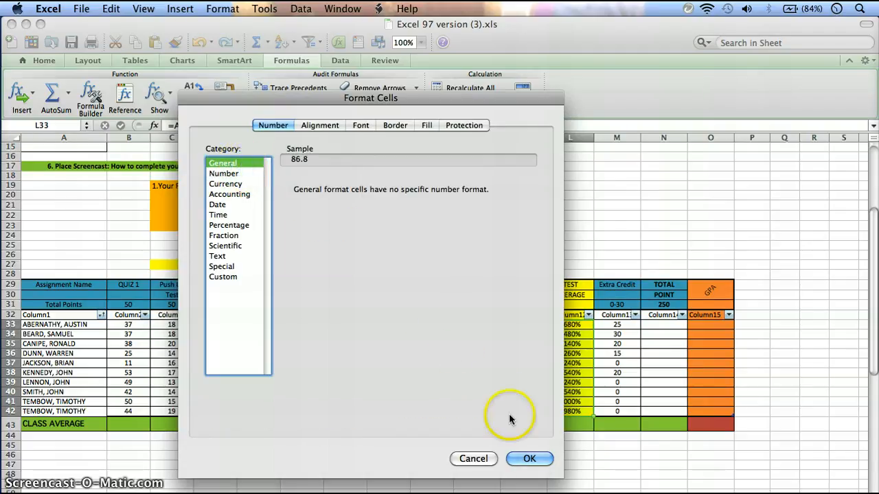
{"action": "left_click", "coordinate": [529, 459]}
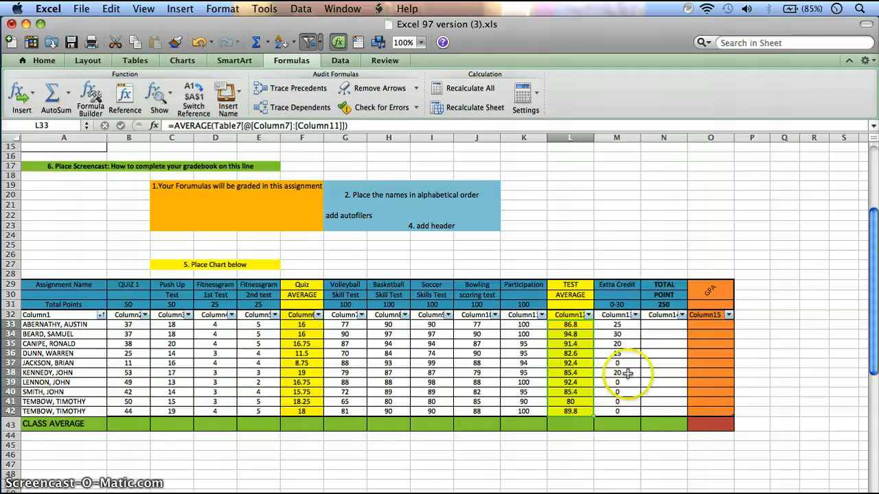
Step: Set the maximum score under the Total Point heading (N31) to 650
{"action": "left_click", "coordinate": [650, 326]}
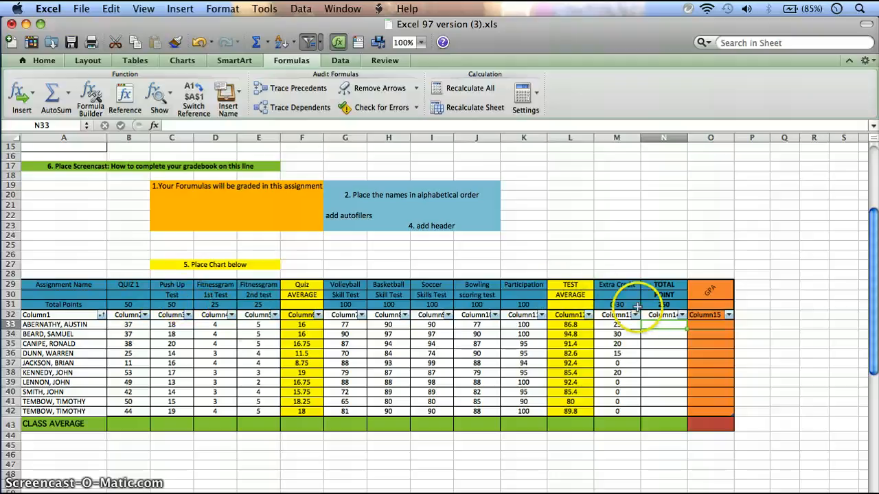
{"action": "left_click", "coordinate": [662, 304]}
{"action": "left_click", "coordinate": [171, 125]}
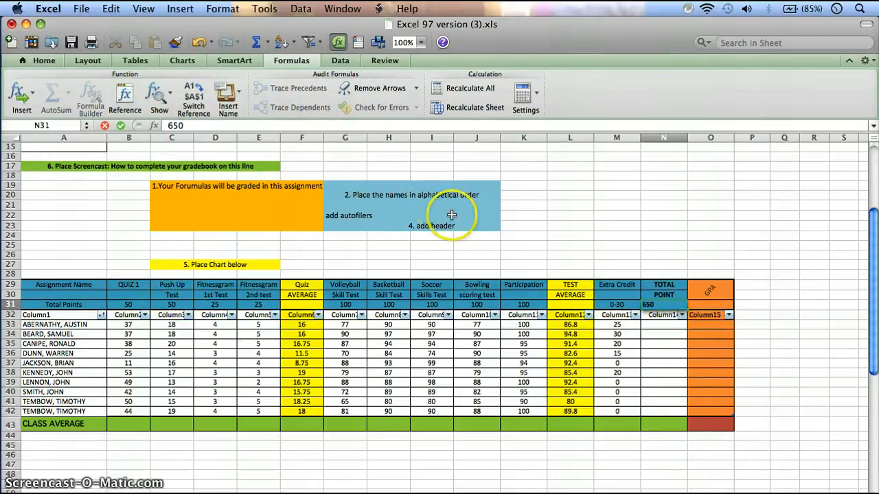
{"action": "left_click", "coordinate": [648, 325]}
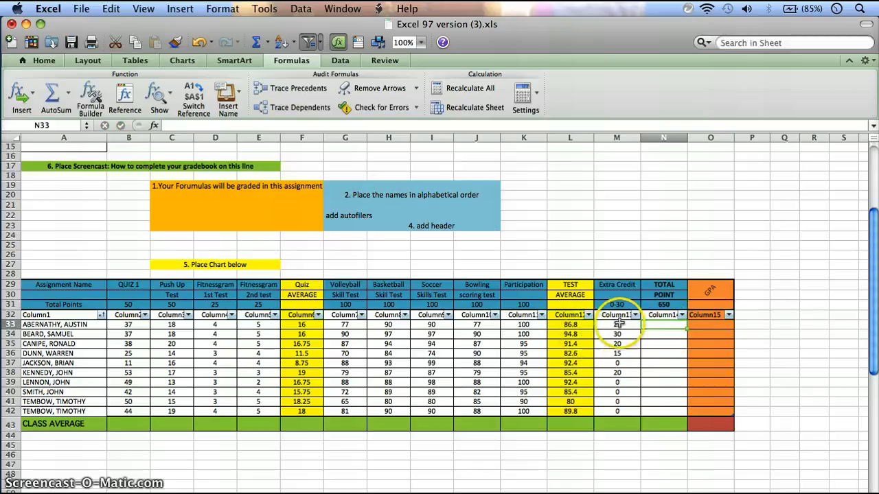
{"action": "left_click", "coordinate": [656, 325]}
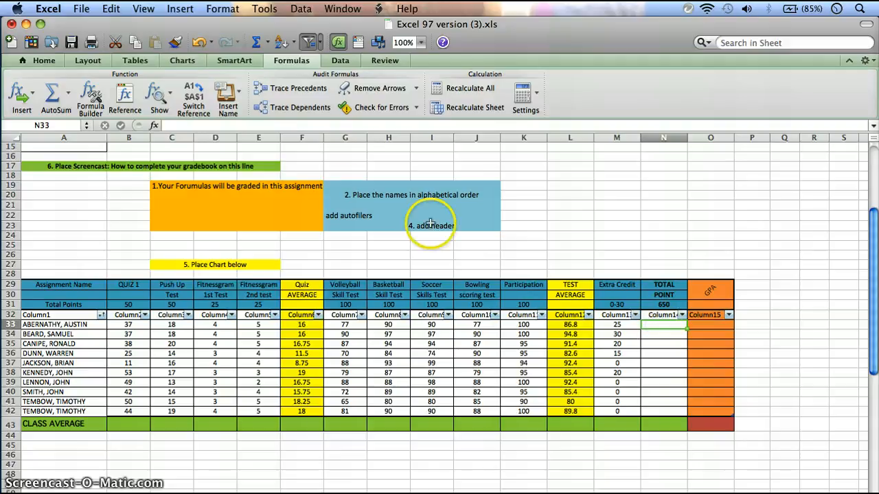
{"action": "left_click", "coordinate": [68, 98]}
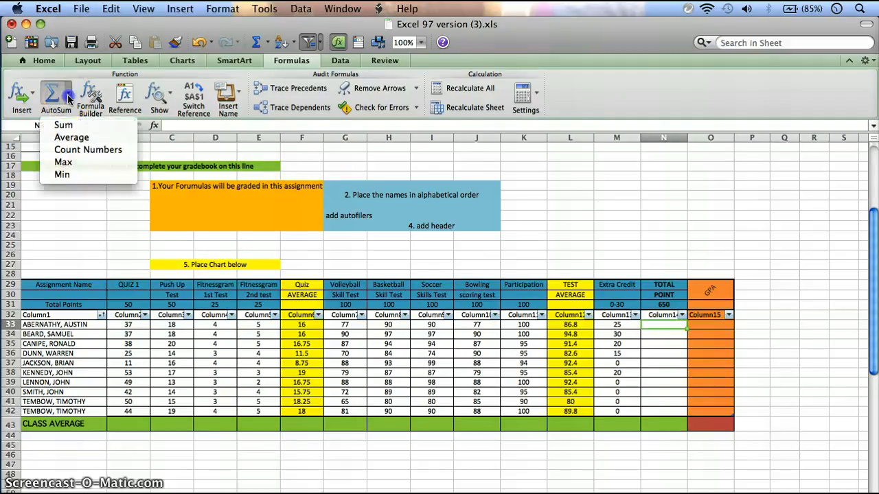
{"action": "left_click", "coordinate": [65, 125]}
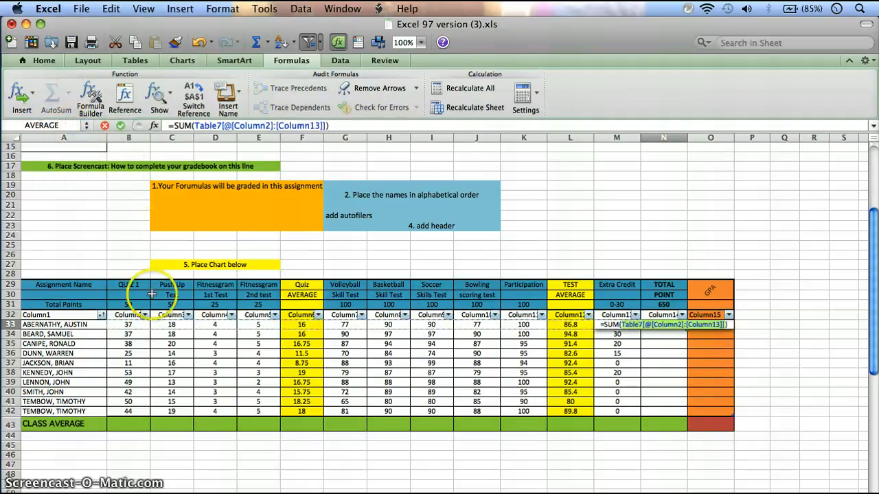
{"action": "left_click", "coordinate": [130, 324]}
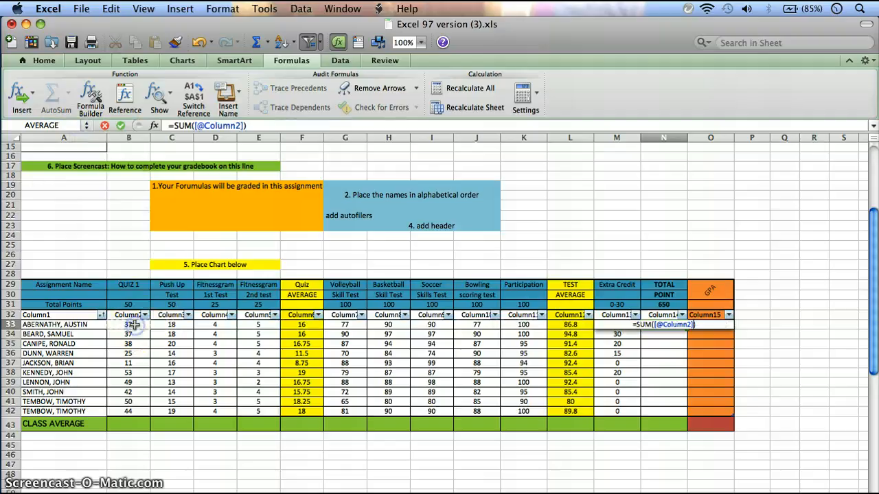
{"action": "type", "text": "+"}
{"action": "left_click", "coordinate": [172, 324]}
{"action": "type", "text": "+"}
{"action": "left_click", "coordinate": [215, 324]}
{"action": "type", "text": "+"}
{"action": "left_click", "coordinate": [258, 325]}
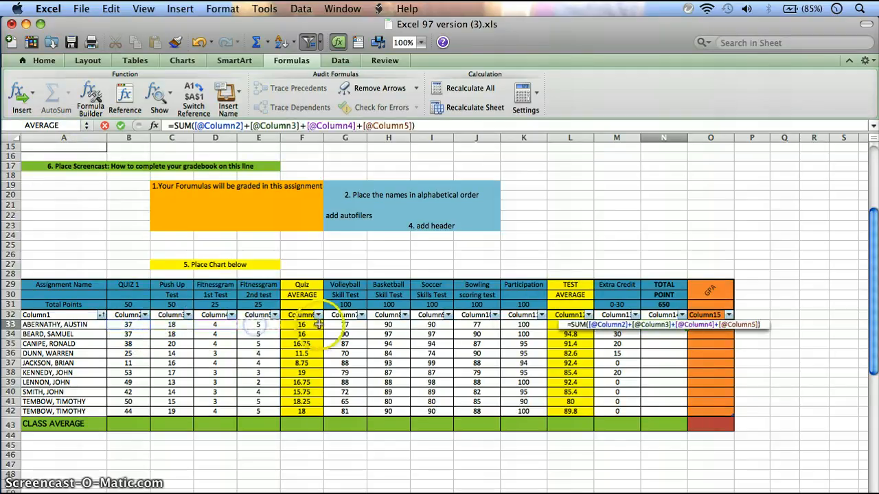
{"action": "type", "text": "+"}
{"action": "left_click", "coordinate": [345, 324]}
{"action": "type", "text": "+[@Column7"}
{"action": "left_click", "coordinate": [388, 324]}
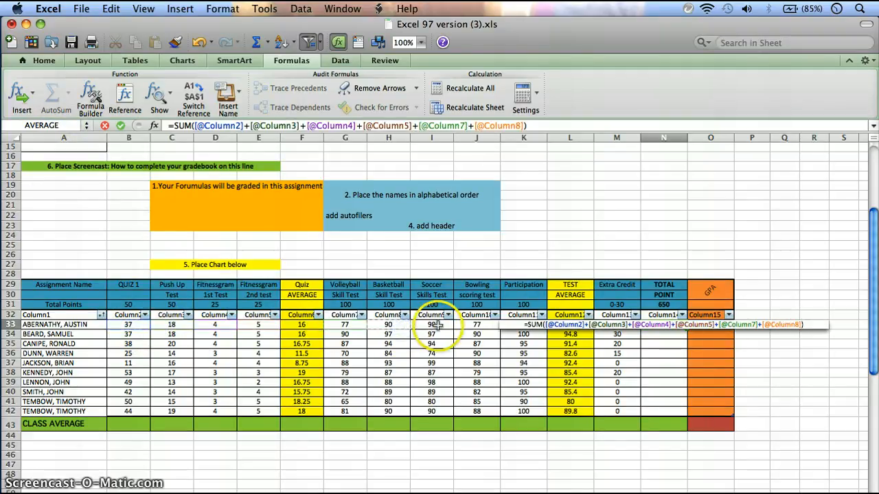
{"action": "type", "text": "+"}
{"action": "left_click", "coordinate": [433, 325]}
{"action": "type", "text": "+[@Column9"}
{"action": "left_click", "coordinate": [477, 324]}
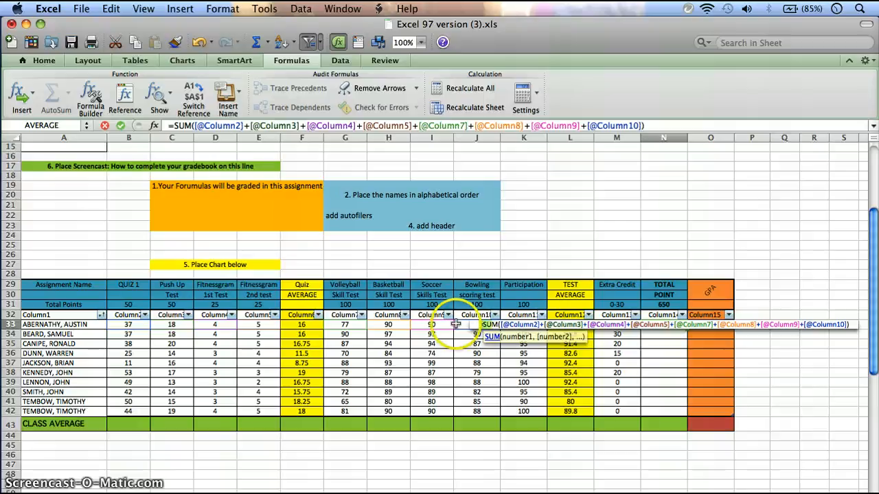
{"action": "left_click", "coordinate": [460, 325]}
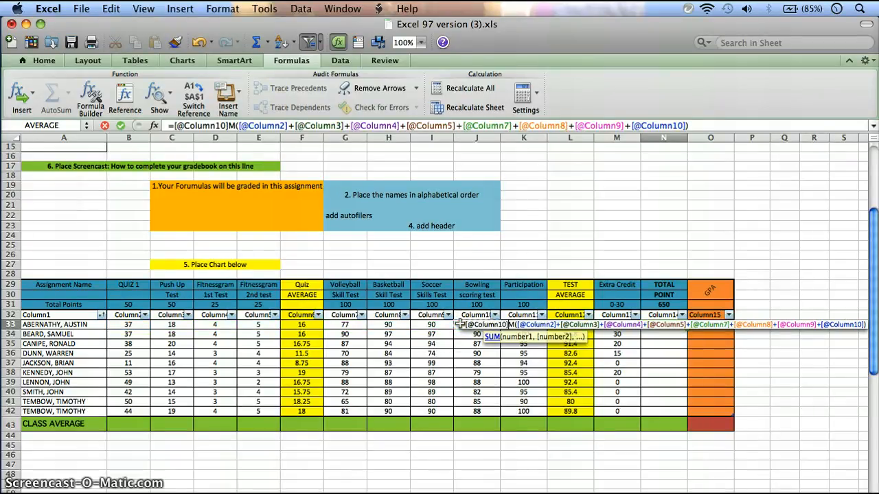
{"action": "key", "text": "shift+Right"}
{"action": "key", "text": "shift+Right"}
{"action": "key", "text": "shift+Right"}
{"action": "key", "text": "shift+Right"}
{"action": "key", "text": "shift+Right"}
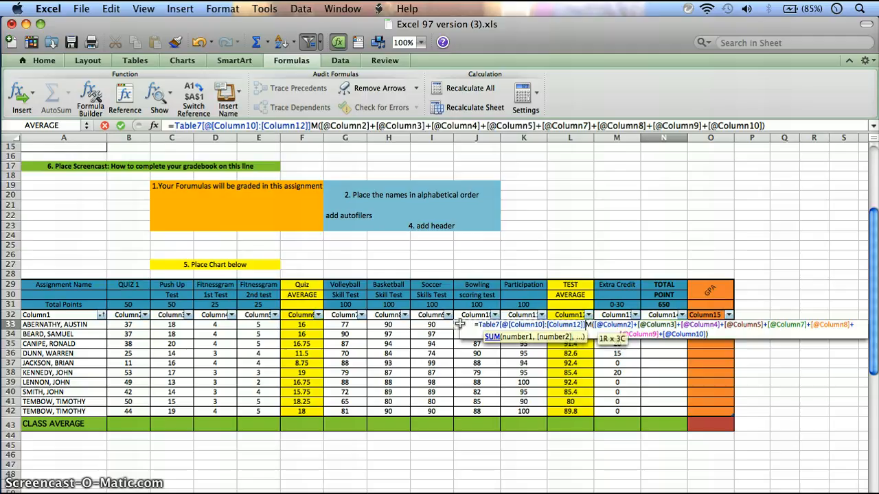
{"action": "key", "text": "shift+Right"}
{"action": "key", "text": "shift+Right"}
{"action": "key", "text": "shift+Right"}
{"action": "key", "text": "shift+Right"}
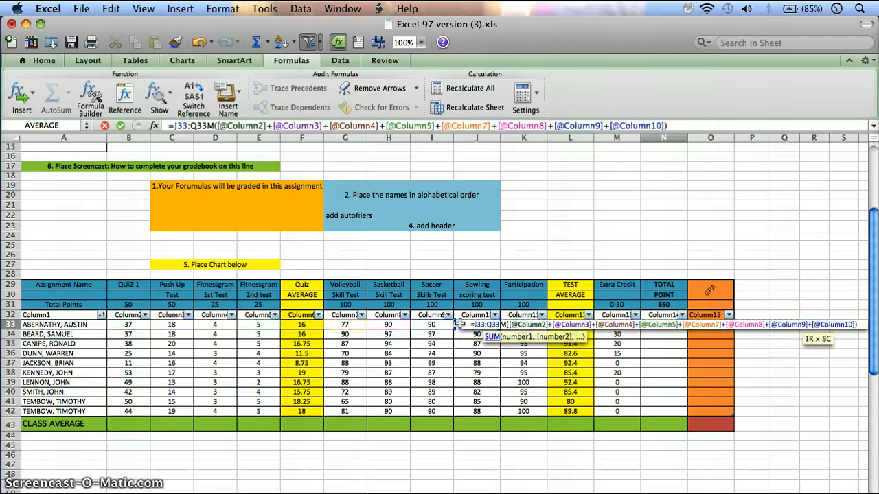
{"action": "left_click", "coordinate": [627, 130]}
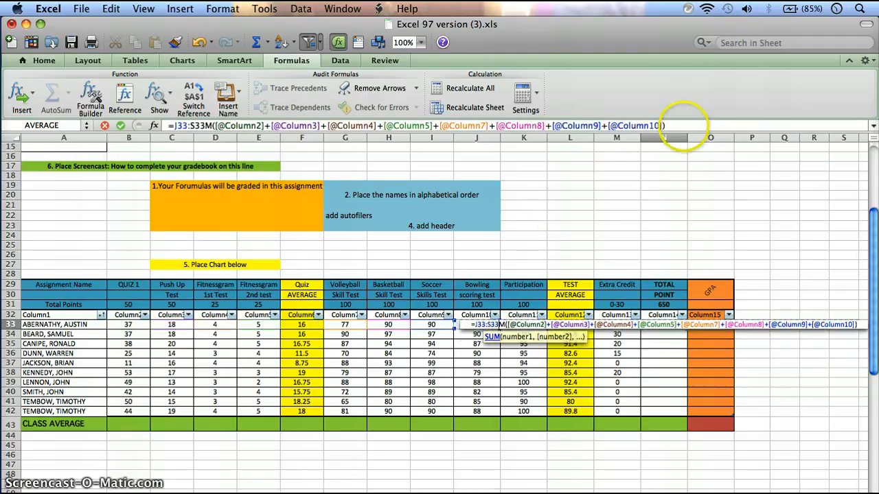
{"action": "left_click_drag", "start_coordinate": [664, 126], "coordinate": [166, 127]}
{"action": "key", "text": "BackSpace"}
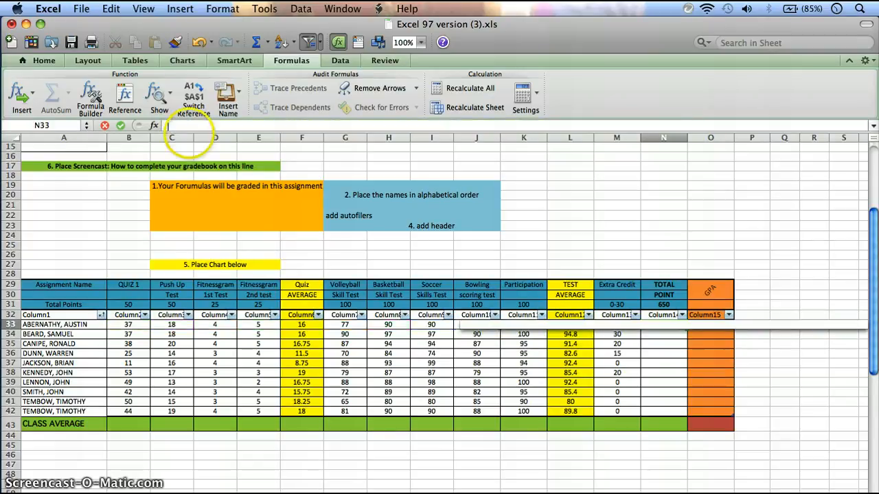
{"action": "left_click", "coordinate": [559, 383]}
Step: Start a SUM formula in N33, the first student's Total Point cell, and remove its suggested range
{"action": "left_click", "coordinate": [653, 325]}
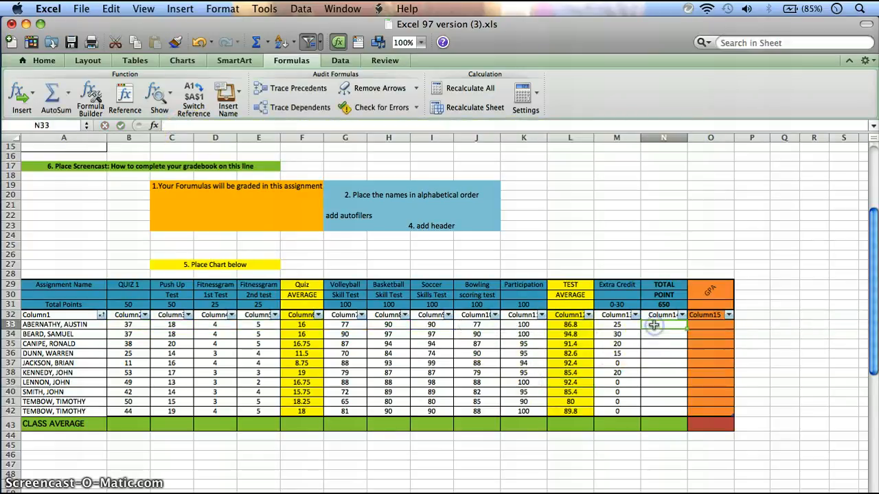
{"action": "right_click", "coordinate": [654, 325]}
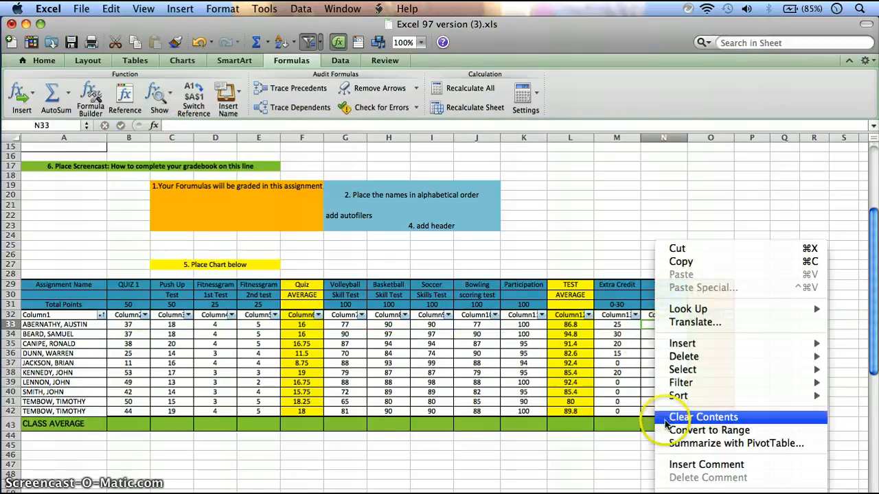
{"action": "left_click", "coordinate": [656, 324]}
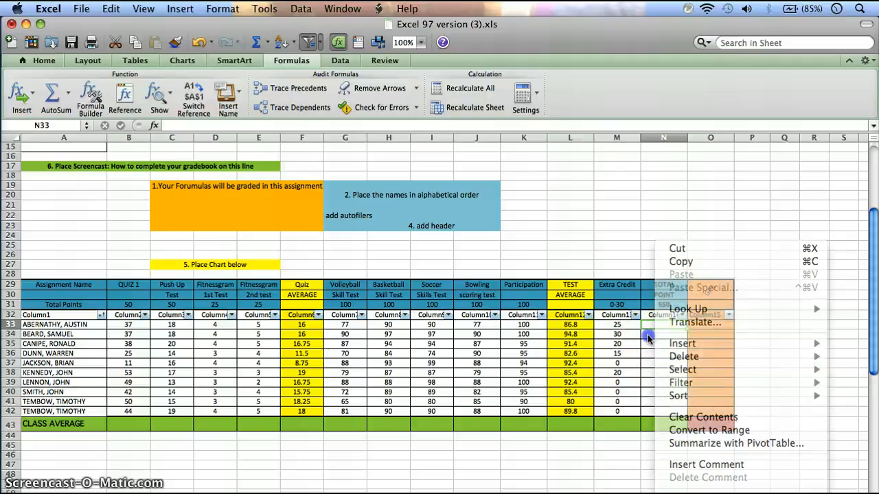
{"action": "left_click", "coordinate": [69, 94]}
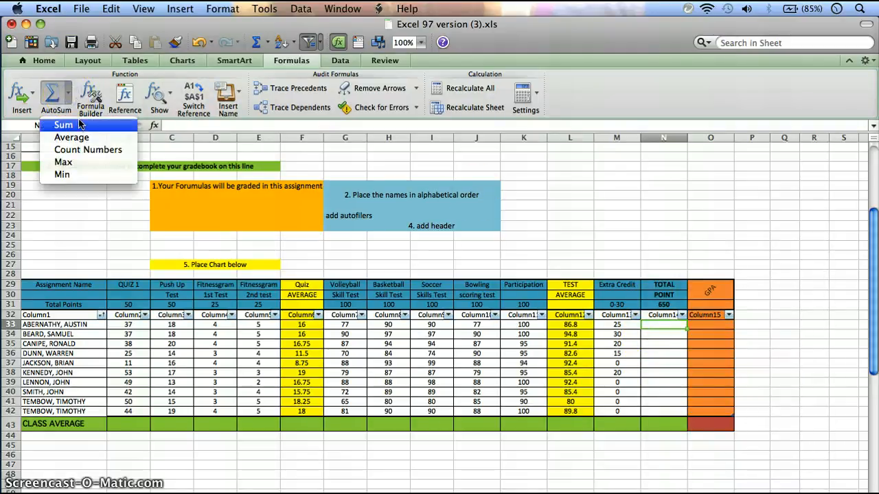
{"action": "left_click", "coordinate": [79, 125]}
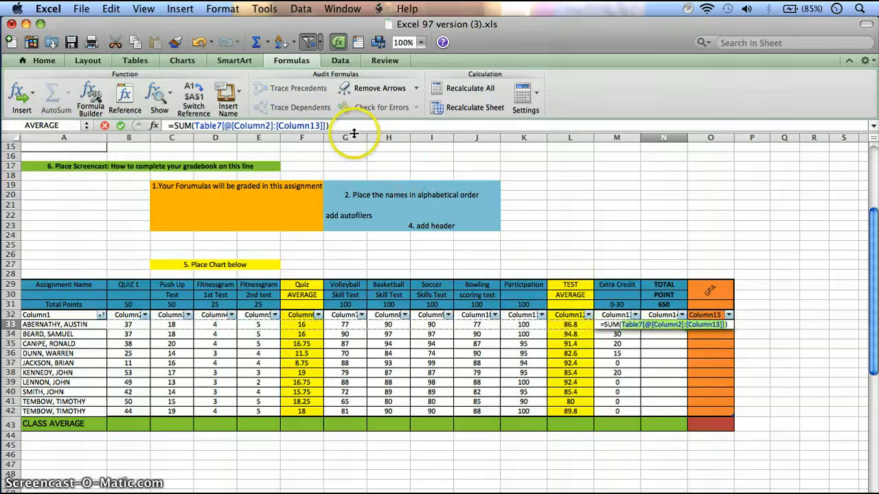
{"action": "left_click_drag", "start_coordinate": [195, 126], "coordinate": [409, 126]}
{"action": "key", "text": "BackSpace"}
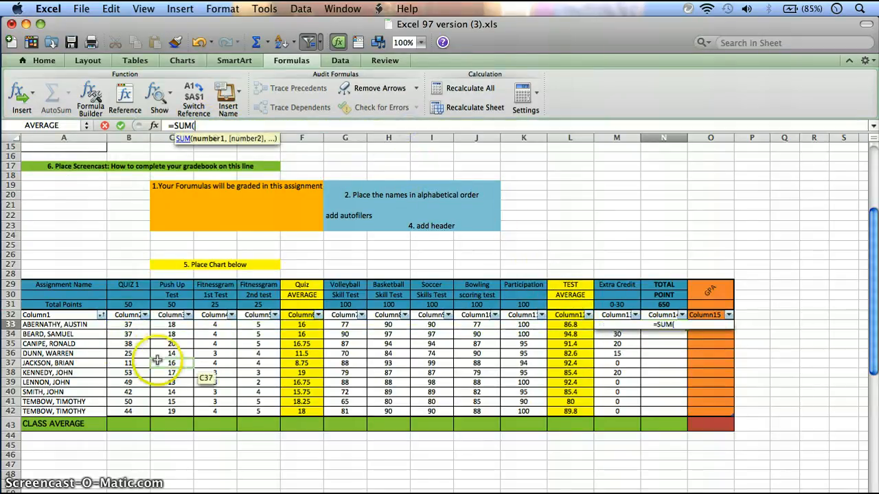
Step: Add the first student's Quiz 1, Push Up Test and both Fitnessgram scores (B33+C33+D33+E33) to the SUM formula
{"action": "left_click", "coordinate": [134, 325]}
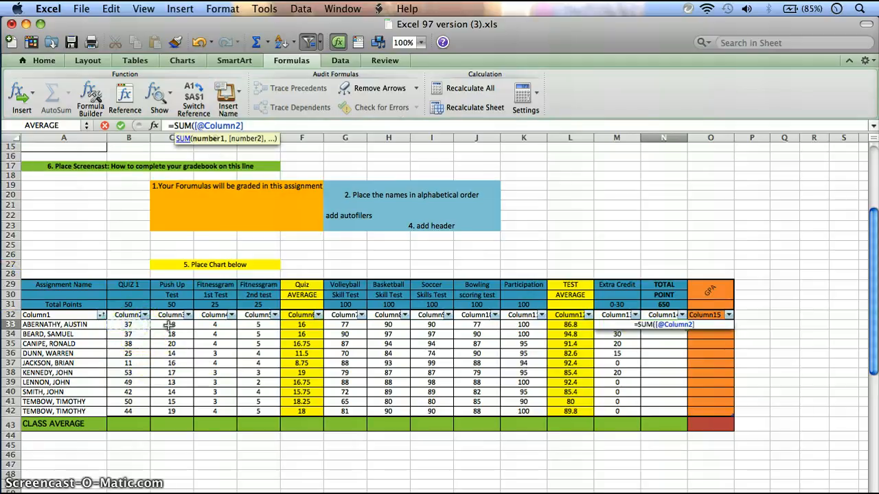
{"action": "type", "text": "+"}
{"action": "left_click", "coordinate": [172, 325]}
{"action": "type", "text": "+"}
{"action": "left_click", "coordinate": [215, 325]}
{"action": "type", "text": "+"}
{"action": "left_click", "coordinate": [258, 325]}
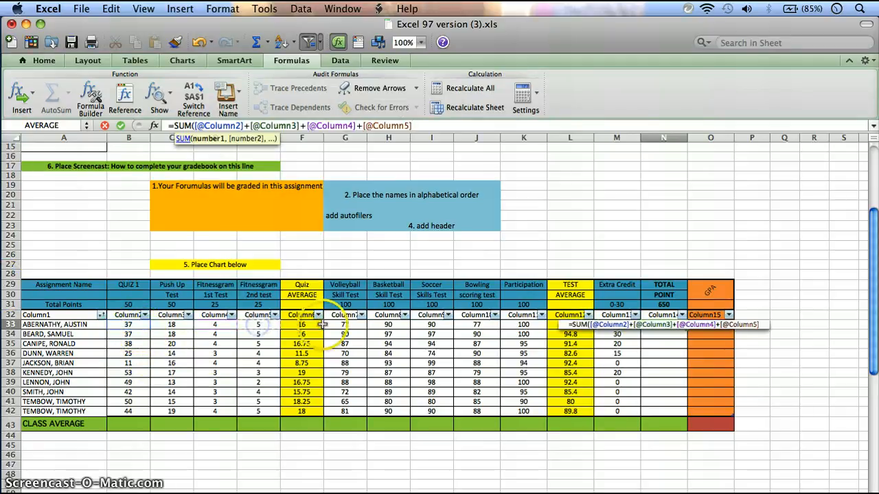
Step: Append the Volleyball, Basketball, Soccer and Bowling scores (G33 through J33) to the Total Point sum, skipping Quiz Average, and enter the formula
{"action": "type", "text": "+"}
{"action": "left_click", "coordinate": [345, 325]}
{"action": "type", "text": "+[@Column7"}
{"action": "left_click", "coordinate": [388, 325]}
{"action": "type", "text": "+[@Column7]+[@Column8"}
{"action": "left_click", "coordinate": [416, 325]}
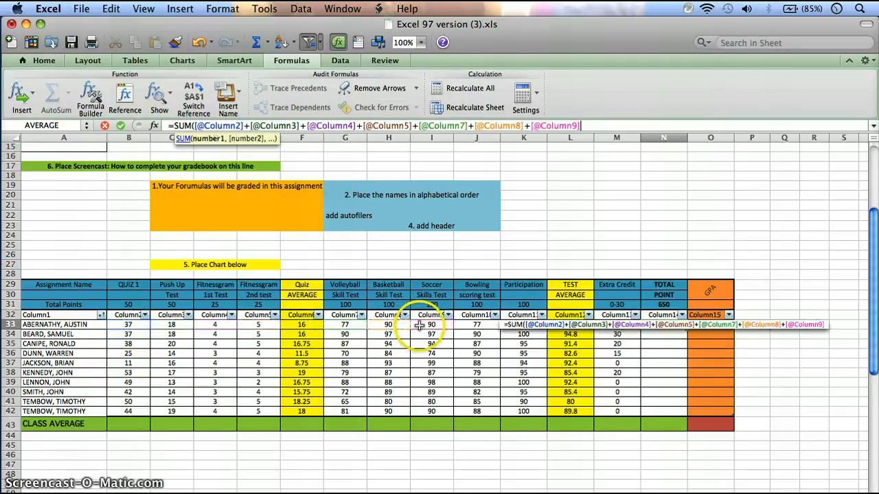
{"action": "type", "text": "+"}
{"action": "left_click", "coordinate": [466, 325]}
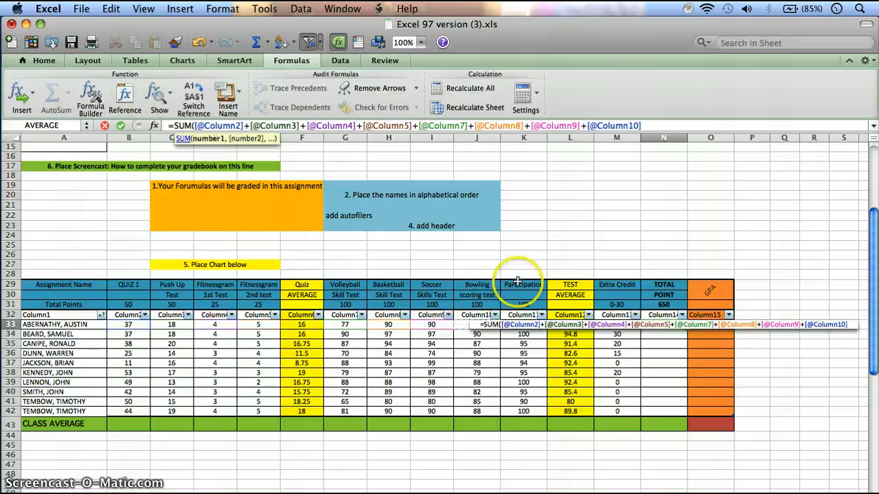
{"action": "key", "text": "Return"}
{"action": "left_click", "coordinate": [674, 325]}
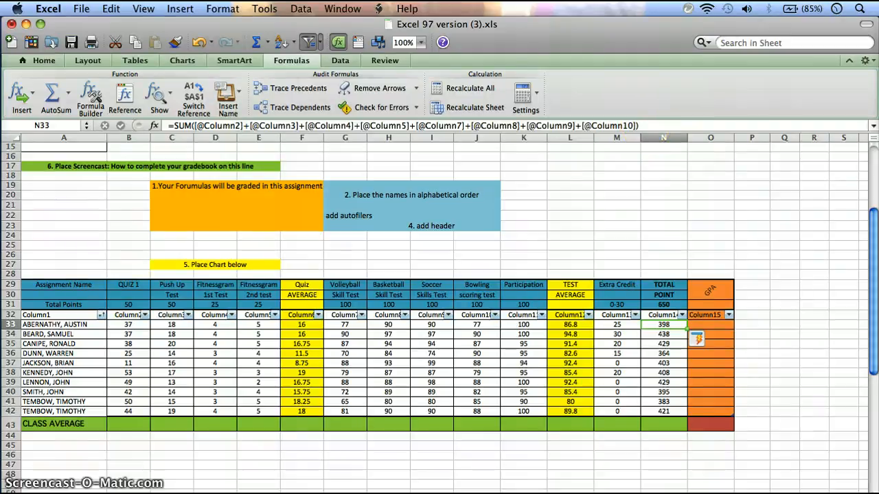
Step: Extend the SUM formula in N33 with the Participation (K33) and Extra Credit (M33) scores, leaving out Test Average
{"action": "left_click", "coordinate": [645, 126]}
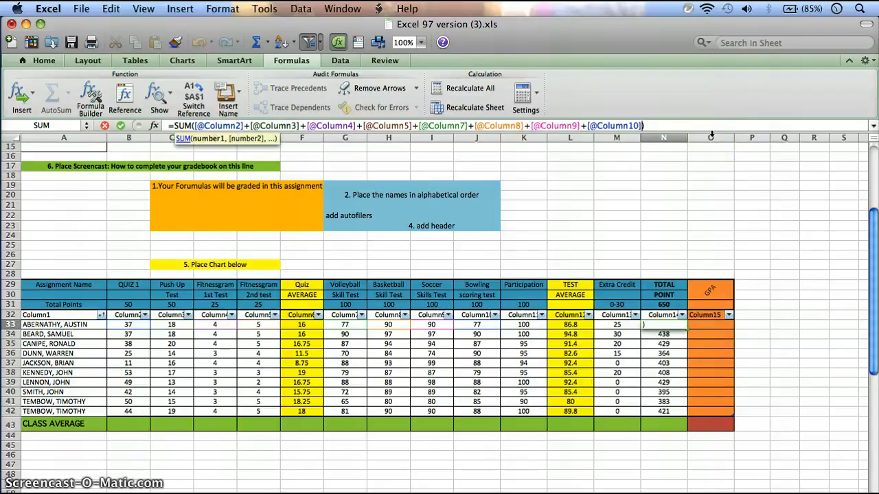
{"action": "type", "text": "+"}
{"action": "left_click", "coordinate": [524, 325]}
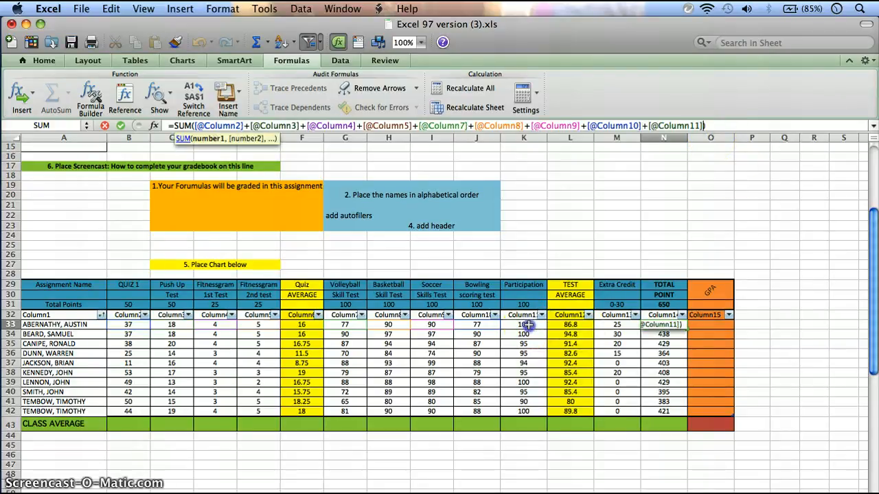
{"action": "left_click", "coordinate": [616, 324]}
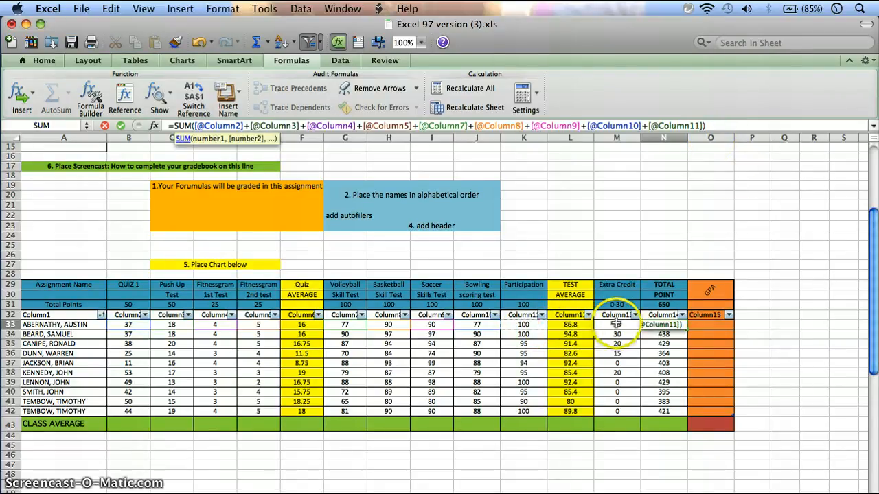
{"action": "type", "text": "+[@Column13"}
{"action": "left_click", "coordinate": [617, 324]}
{"action": "key", "text": "Return"}
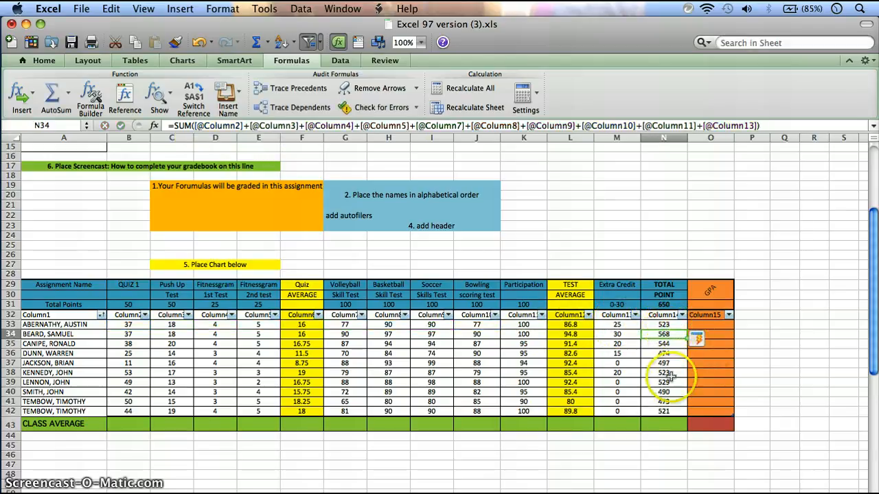
Step: Calculate the first student's GPA in O33 by dividing the Total Point score in N33 by 650, with the division enclosed in parentheses
{"action": "left_click", "coordinate": [758, 341]}
{"action": "left_click", "coordinate": [706, 325]}
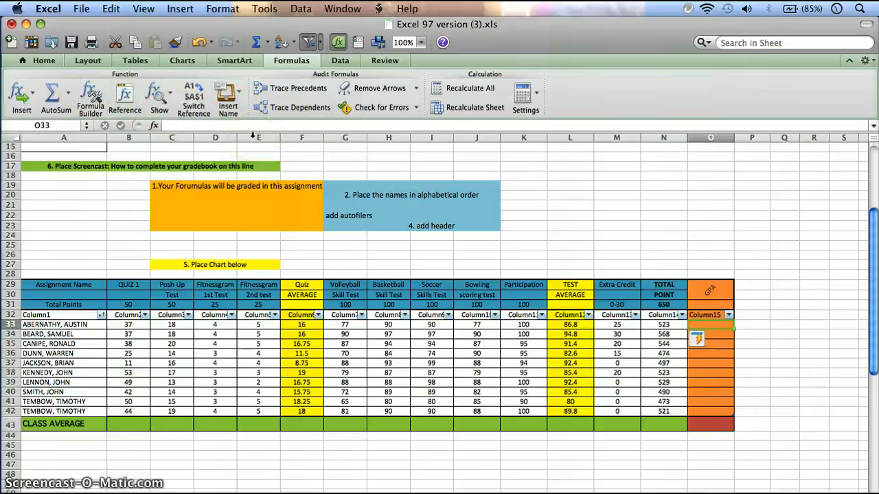
{"action": "type", "text": "+"}
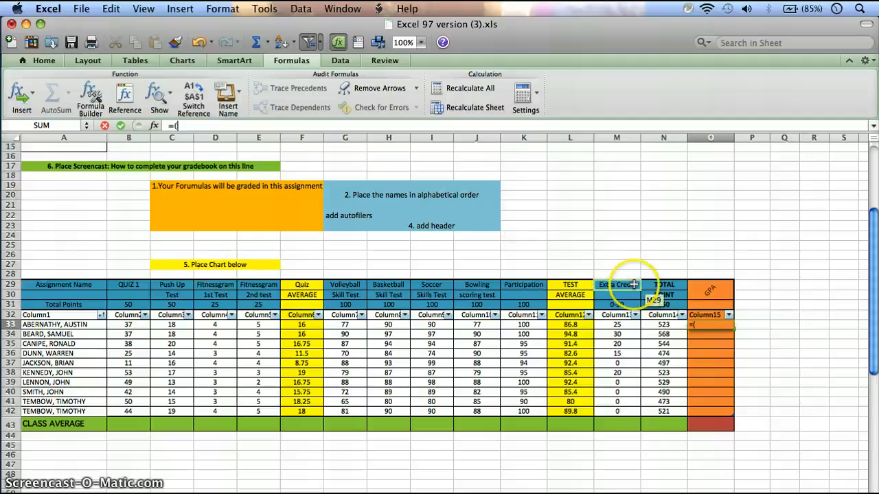
{"action": "left_click", "coordinate": [657, 324]}
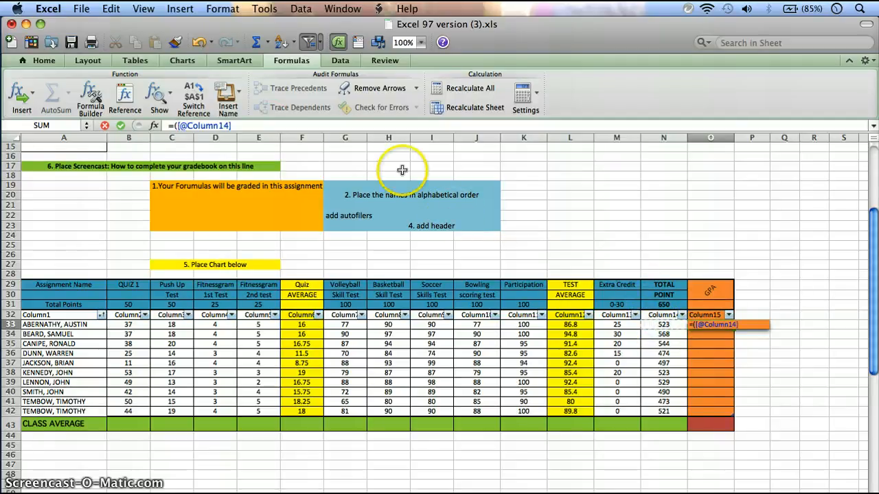
{"action": "type", "text": "/65"}
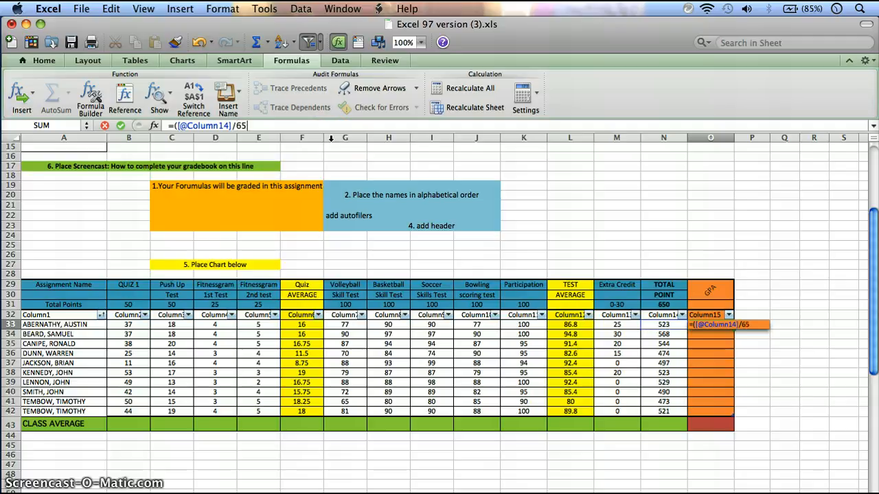
{"action": "type", "text": "0"}
{"action": "key", "text": "Return"}
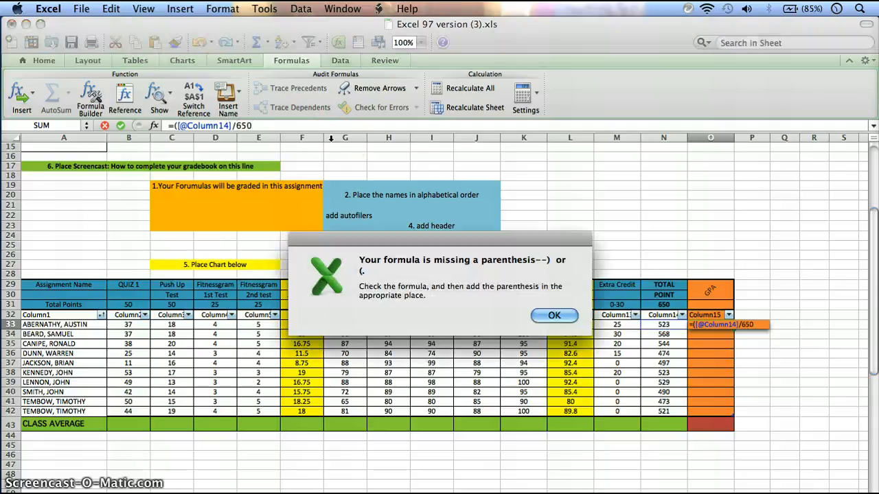
{"action": "left_click", "coordinate": [554, 313]}
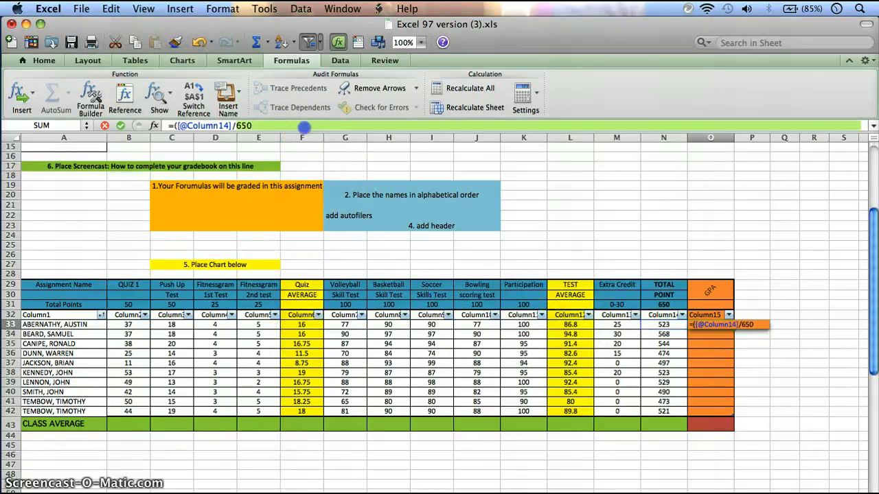
{"action": "type", "text": ")"}
{"action": "key", "text": "Return"}
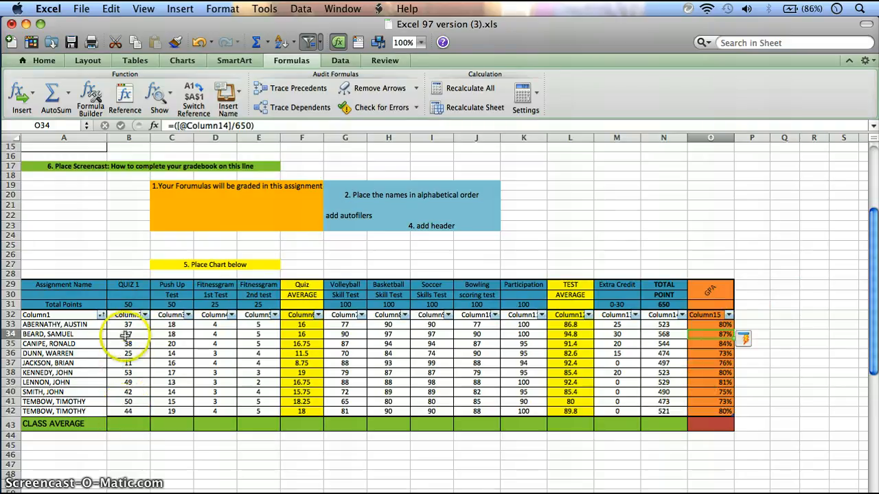
Step: Calculate the Quiz 1 class average in B43 with an AVERAGE formula over the students' scores in that column
{"action": "left_click", "coordinate": [138, 423]}
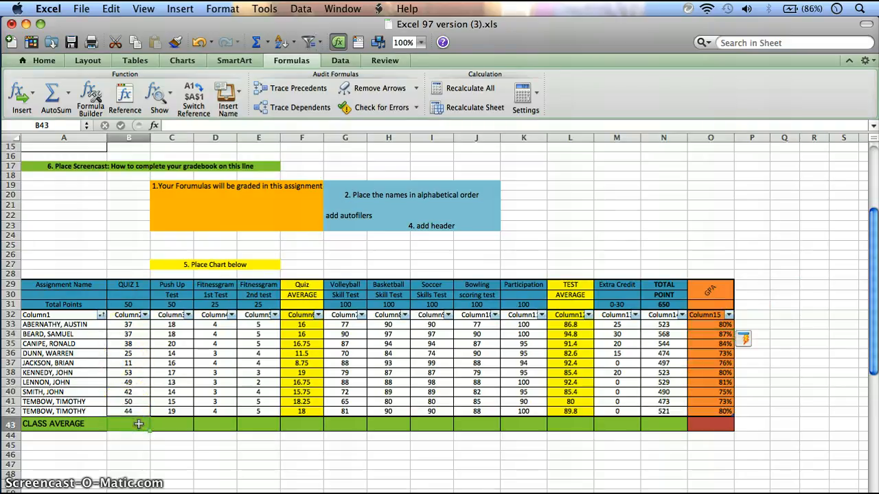
{"action": "left_click", "coordinate": [68, 100]}
{"action": "left_click", "coordinate": [68, 99]}
{"action": "left_click", "coordinate": [68, 100]}
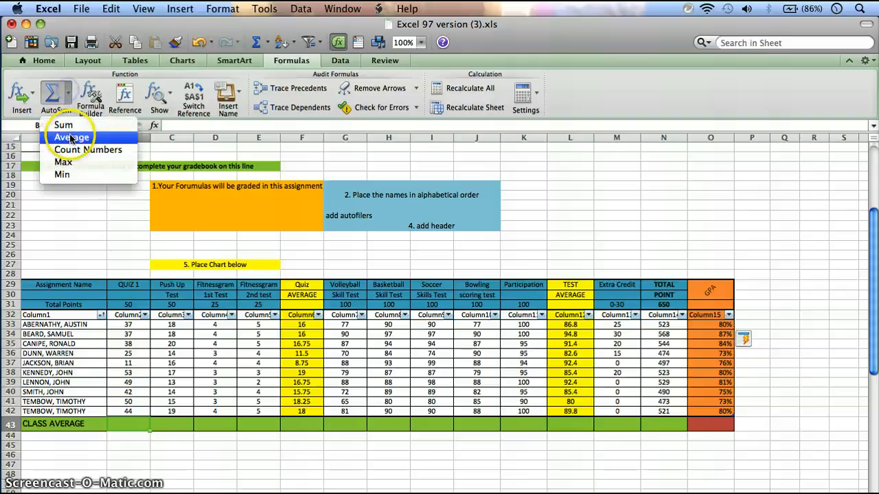
{"action": "key", "text": "Return"}
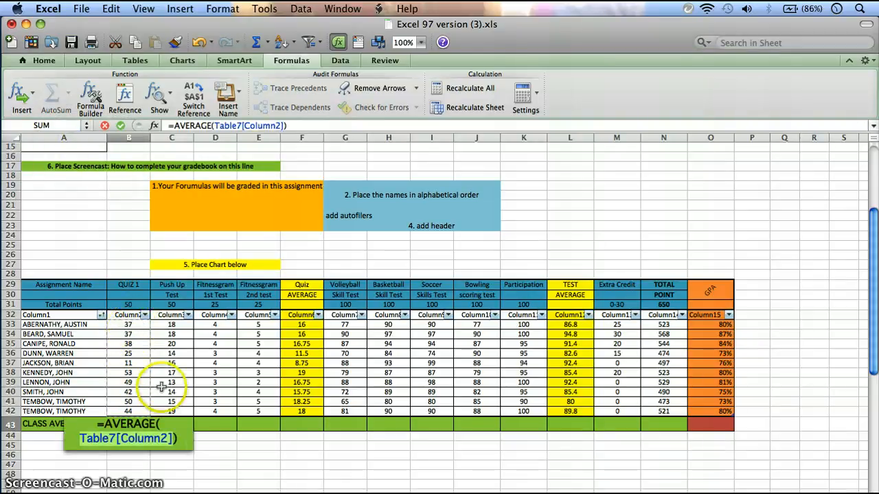
{"action": "key", "text": "Return"}
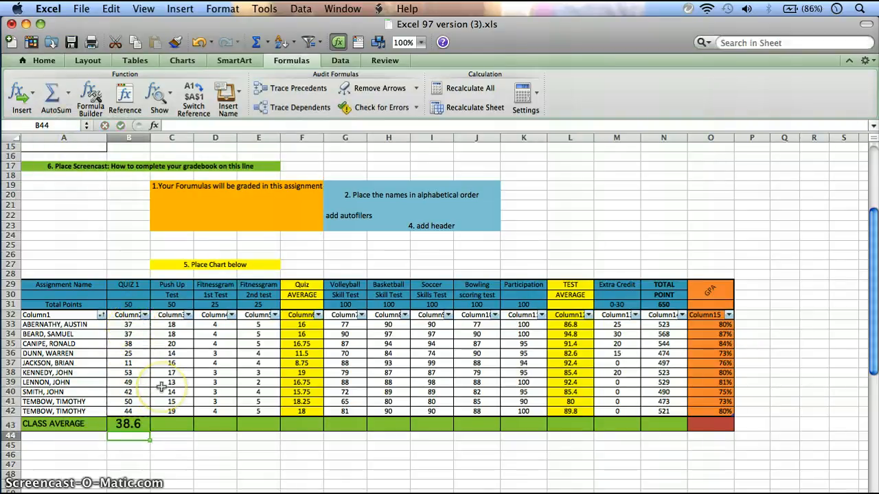
Step: Fill the class average formula from B43 across the row through the GPA column, O43
{"action": "left_click", "coordinate": [132, 423]}
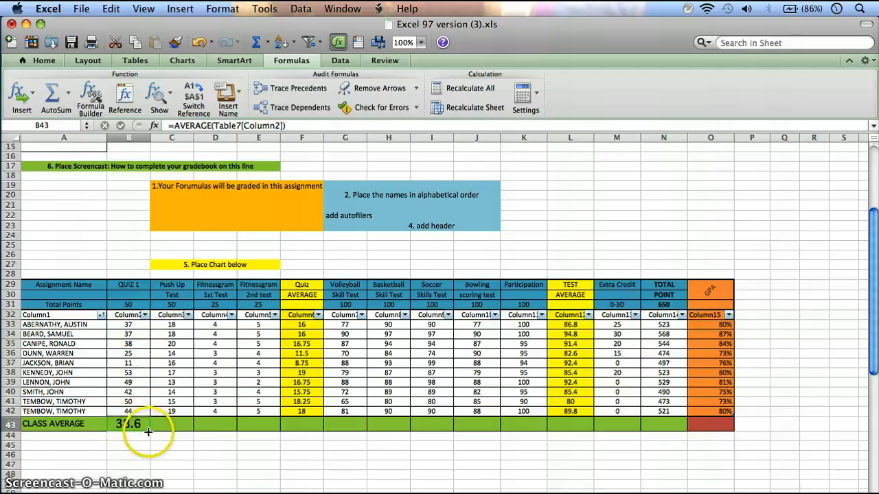
{"action": "mouse_move", "coordinate": [148, 432]}
{"action": "left_mouse_down"}
{"action": "mouse_move", "coordinate": [703, 435]}
{"action": "mouse_move", "coordinate": [718, 427]}
{"action": "left_mouse_up"}
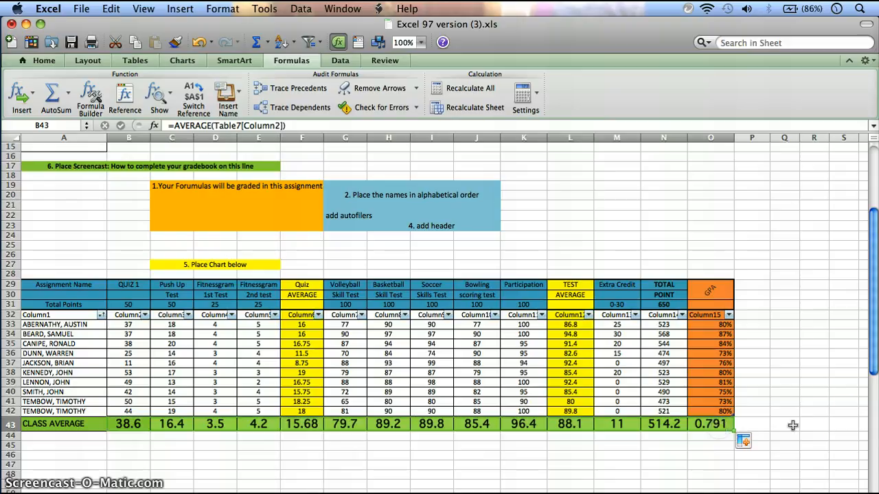
{"action": "left_click", "coordinate": [765, 401]}
Step: Format the GPA class average in O43 as a percentage with 0 decimal places
{"action": "left_click", "coordinate": [718, 426]}
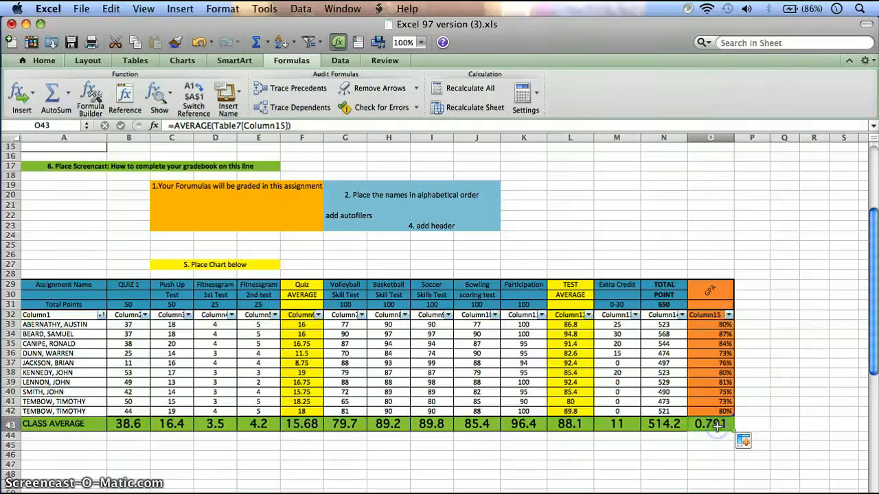
{"action": "right_click", "coordinate": [718, 425]}
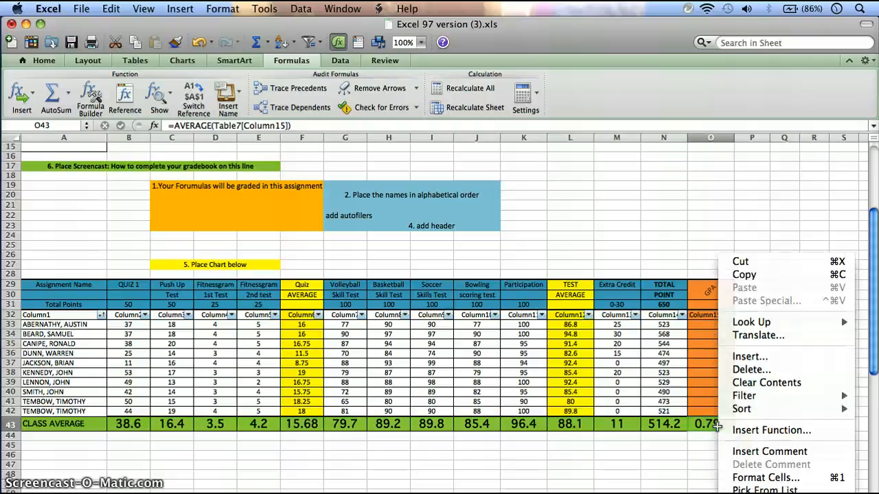
{"action": "left_click", "coordinate": [750, 479]}
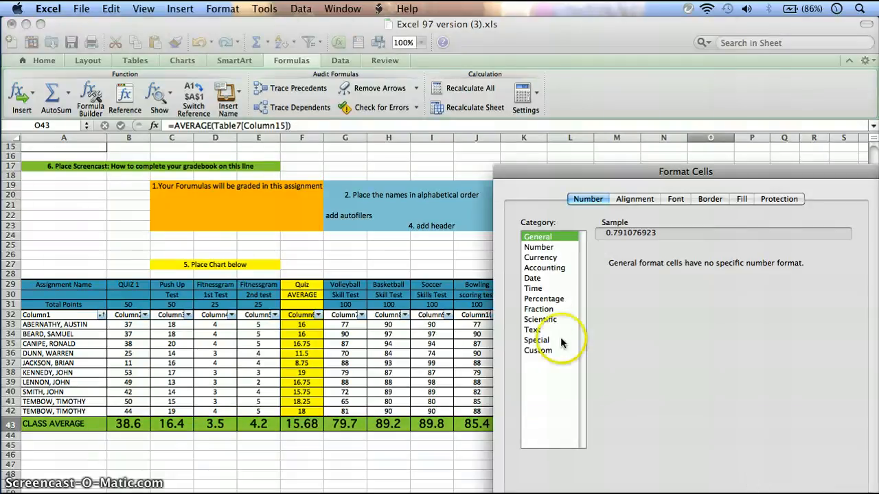
{"action": "left_click", "coordinate": [543, 298]}
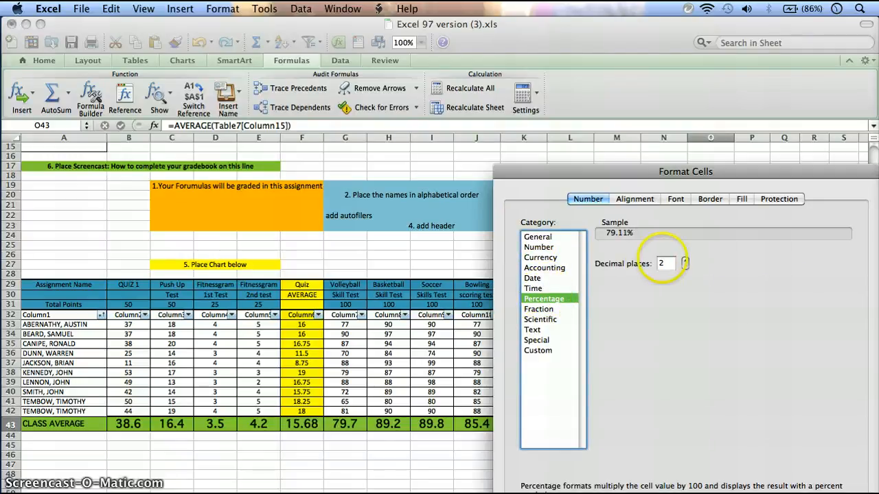
{"action": "left_click", "coordinate": [685, 268]}
{"action": "left_click", "coordinate": [686, 267]}
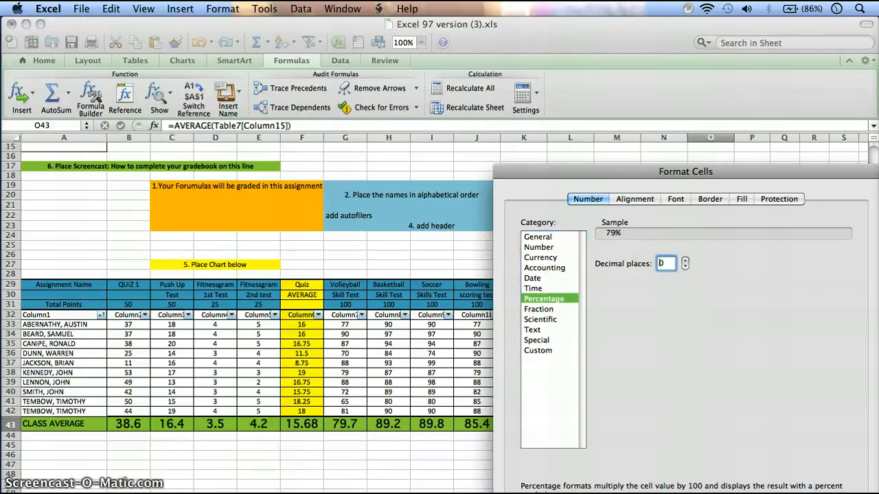
{"action": "key", "text": "Return"}
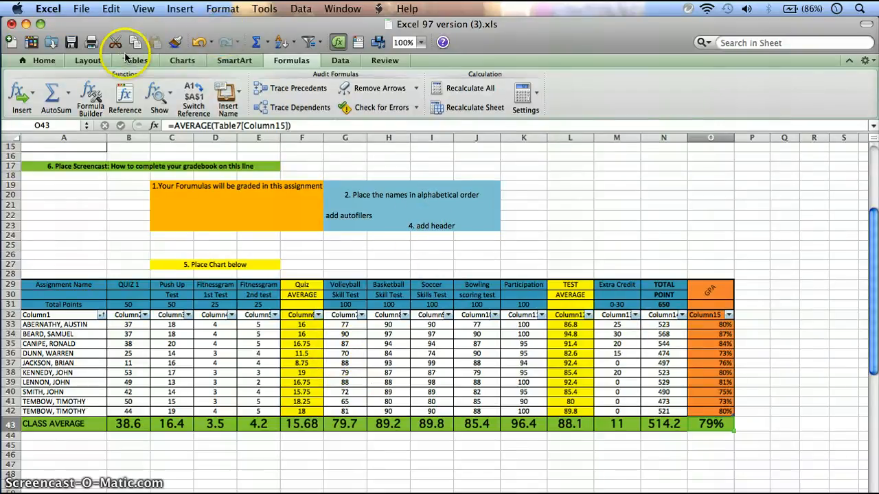
Step: Start a custom page header and enter "Gradebook KNES 205" in its left section
{"action": "left_click", "coordinate": [72, 63]}
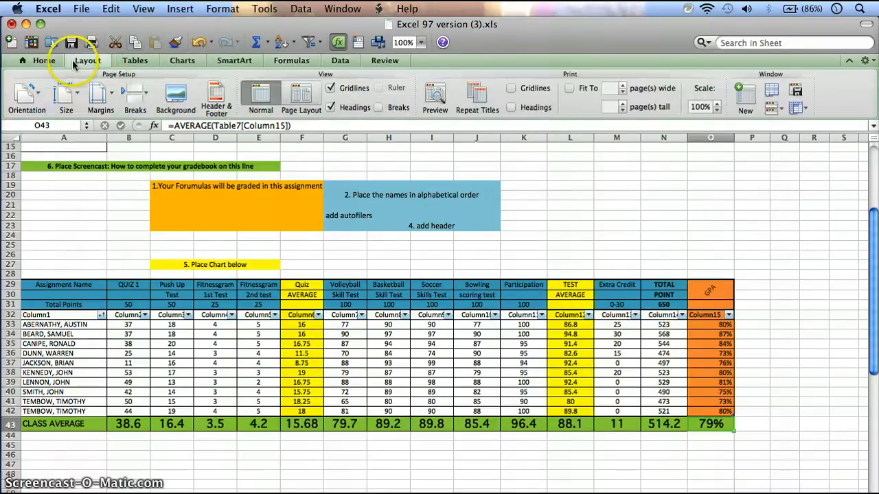
{"action": "left_click", "coordinate": [216, 103]}
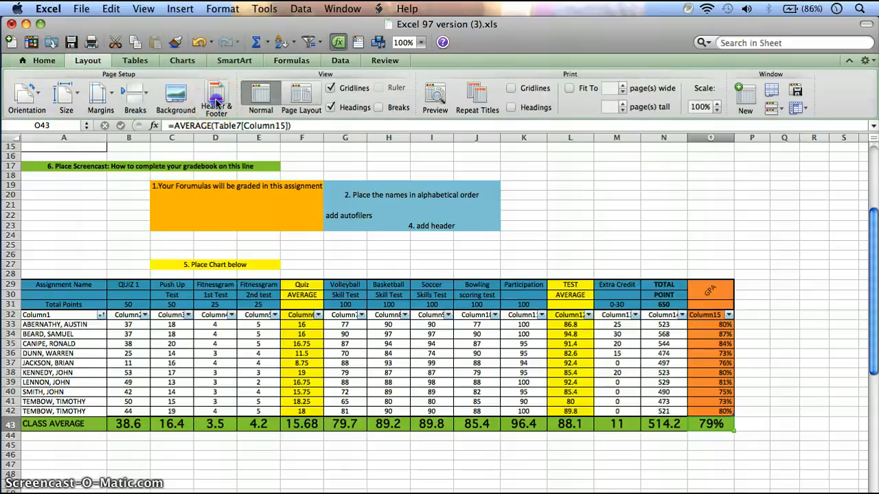
{"action": "left_click", "coordinate": [363, 217]}
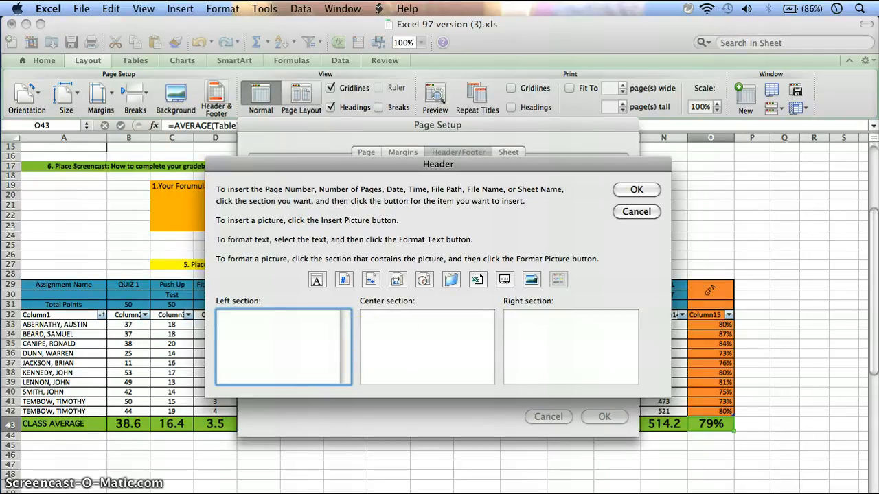
{"action": "type", "text": "205"}
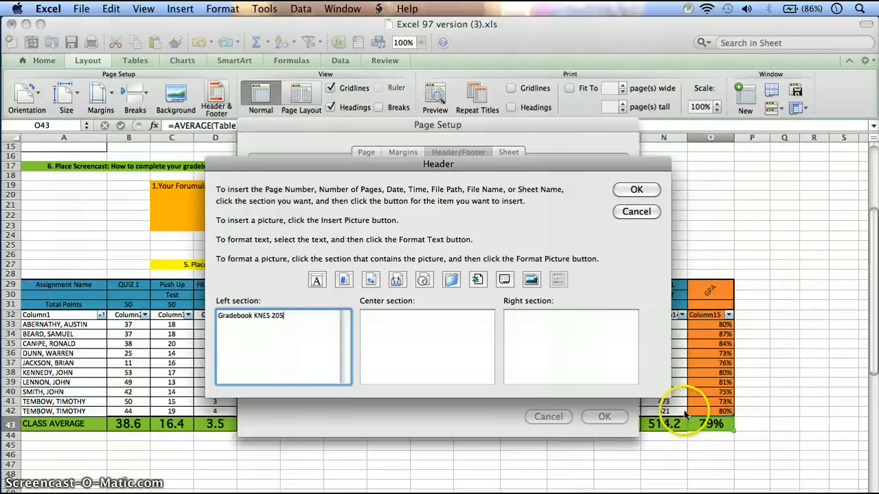
Step: Enter the author's full name in the header's right section and apply the header to the sheet
{"action": "left_click", "coordinate": [593, 340]}
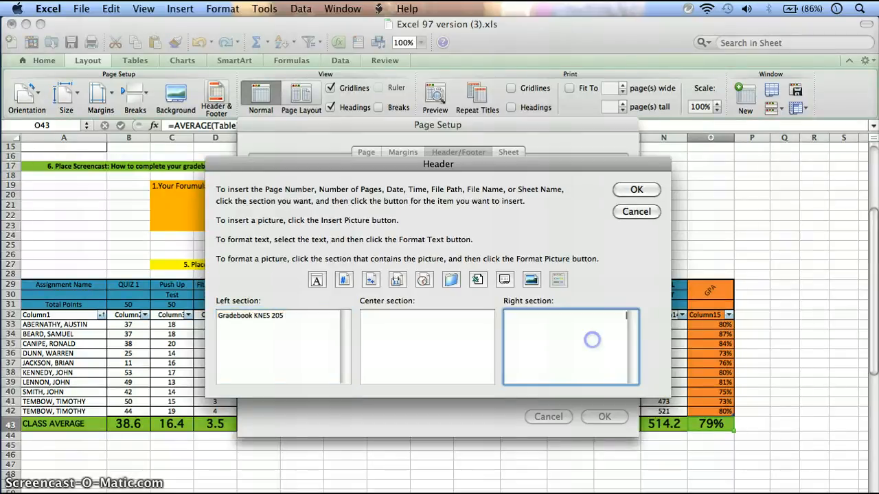
{"action": "type", "text": "Jonat"}
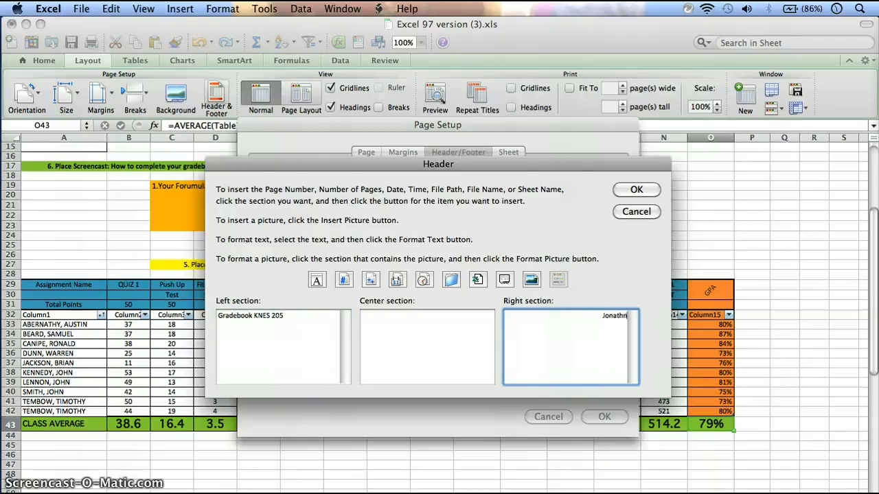
{"action": "type", "text": "han Hebert"}
{"action": "left_click", "coordinate": [635, 190]}
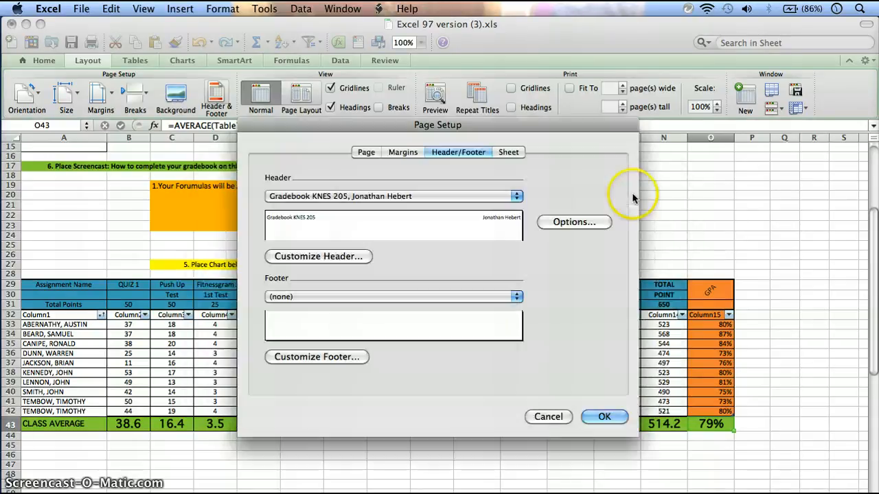
{"action": "left_click", "coordinate": [604, 417]}
Step: Check the page header in the print dialog's quick preview and close the dialog without printing
{"action": "scroll", "coordinate": [611, 424], "scroll_direction": "up", "scroll_amount": 5}
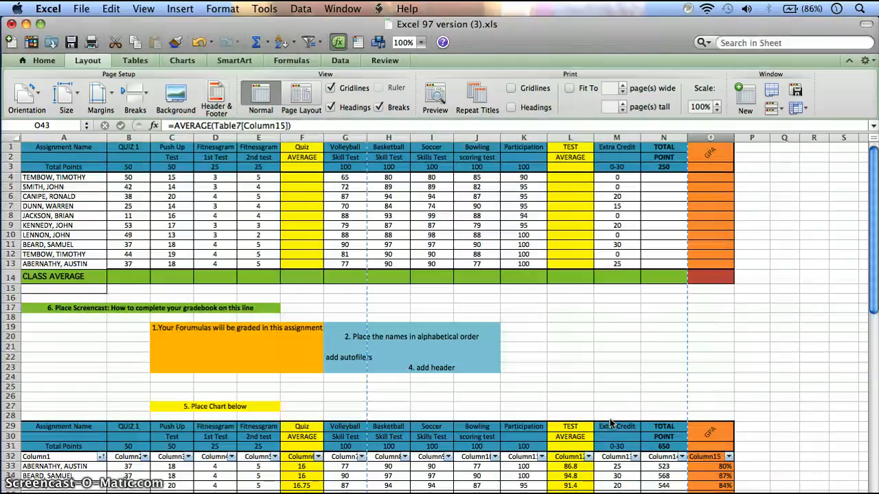
{"action": "scroll", "coordinate": [611, 424], "scroll_direction": "down", "scroll_amount": 6}
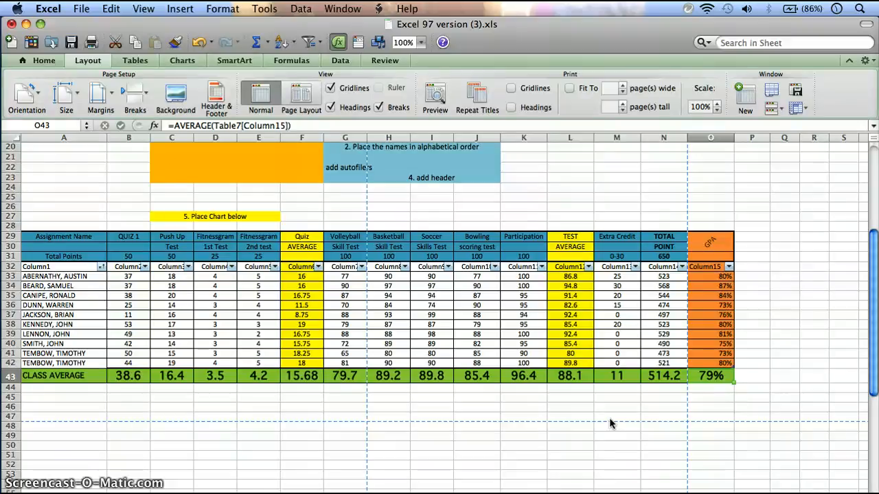
{"action": "left_click", "coordinate": [81, 8]}
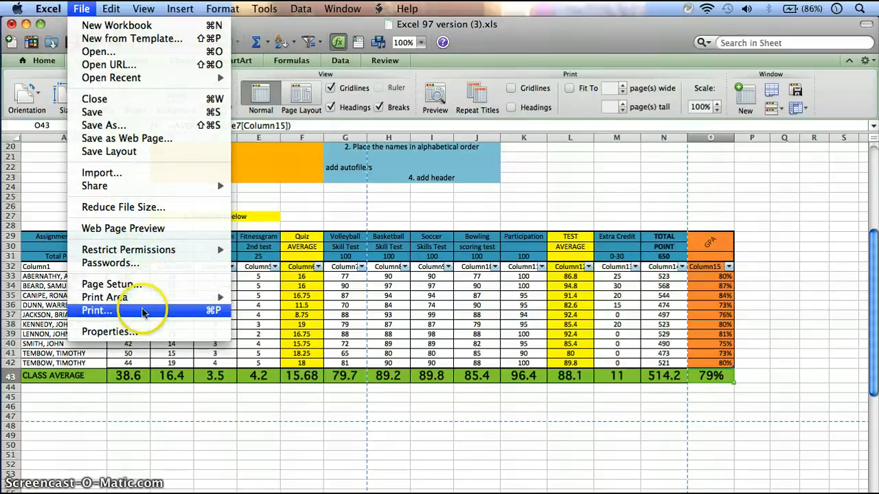
{"action": "left_click", "coordinate": [142, 311]}
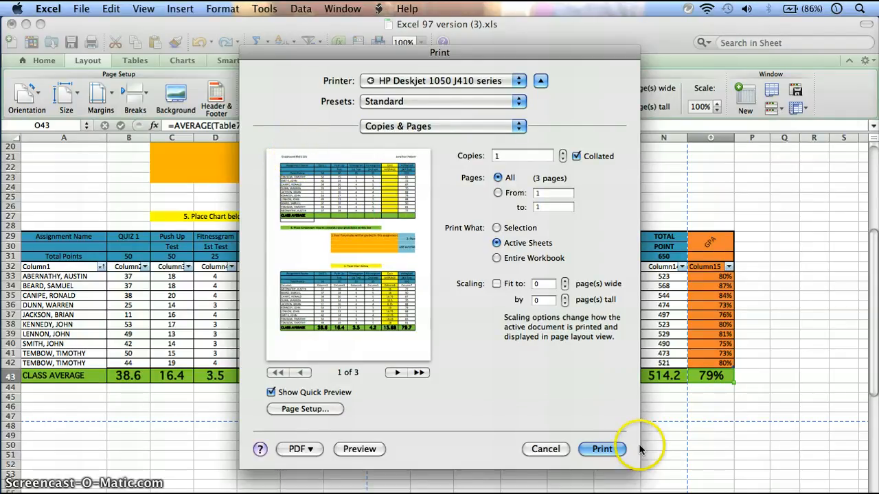
{"action": "left_click", "coordinate": [542, 449]}
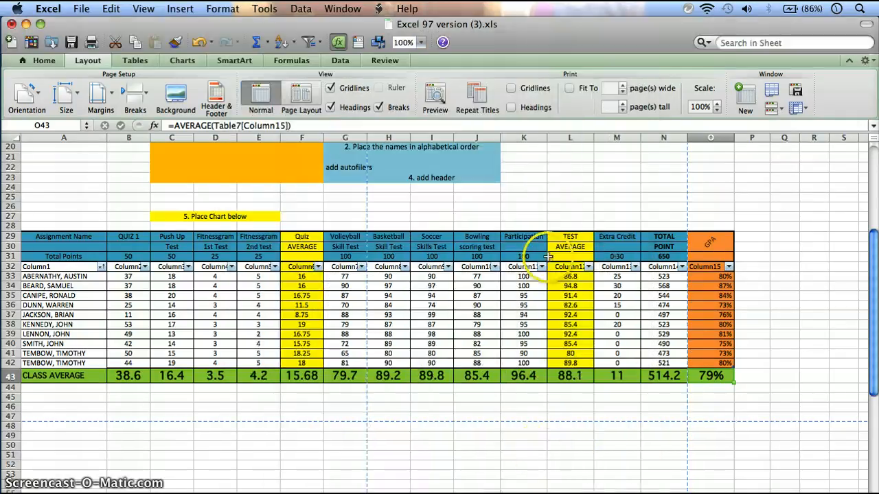
{"action": "left_click", "coordinate": [182, 396]}
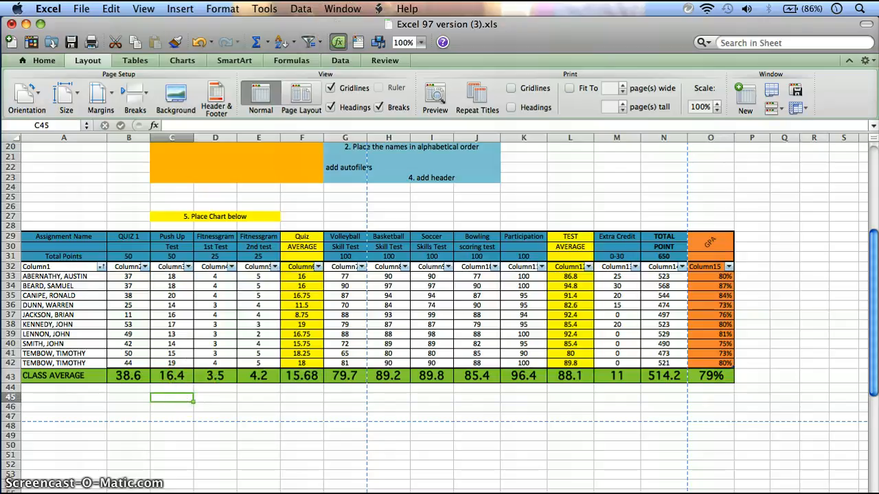